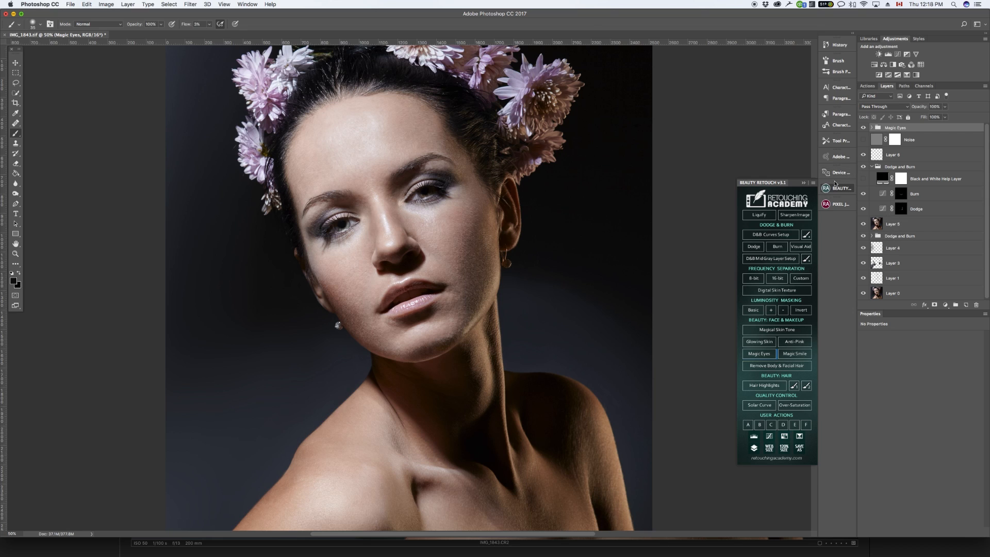
Collapse the Beauty Retouch panel, bring the eyes into close view and expand the Magic Eyes group.
{"action": "left_click", "coordinate": [803, 183]}
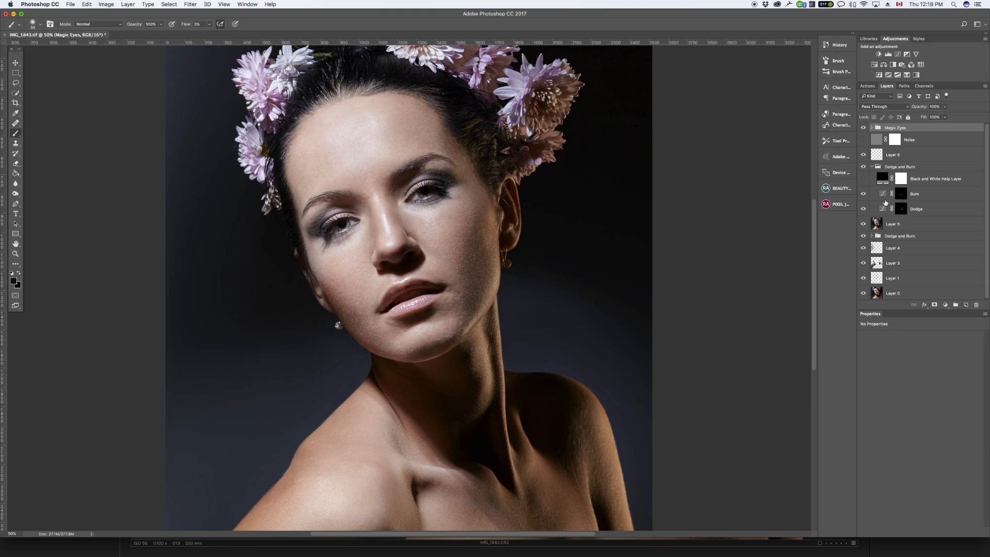
{"action": "key", "text": "super+equal"}
{"action": "key", "text": "super+equal"}
{"action": "key", "text": "super+equal"}
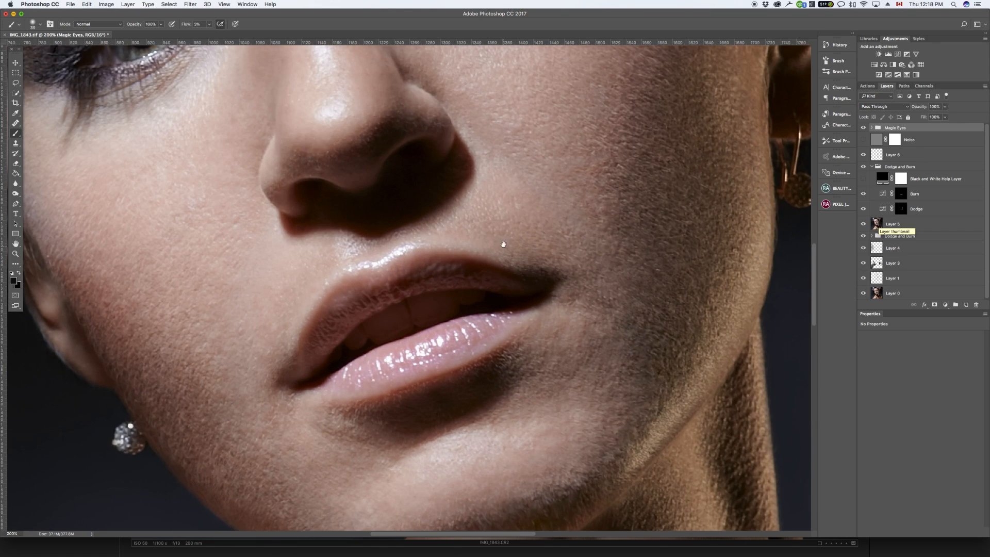
{"action": "left_click_drag", "start_coordinate": [503, 244], "coordinate": [518, 488]}
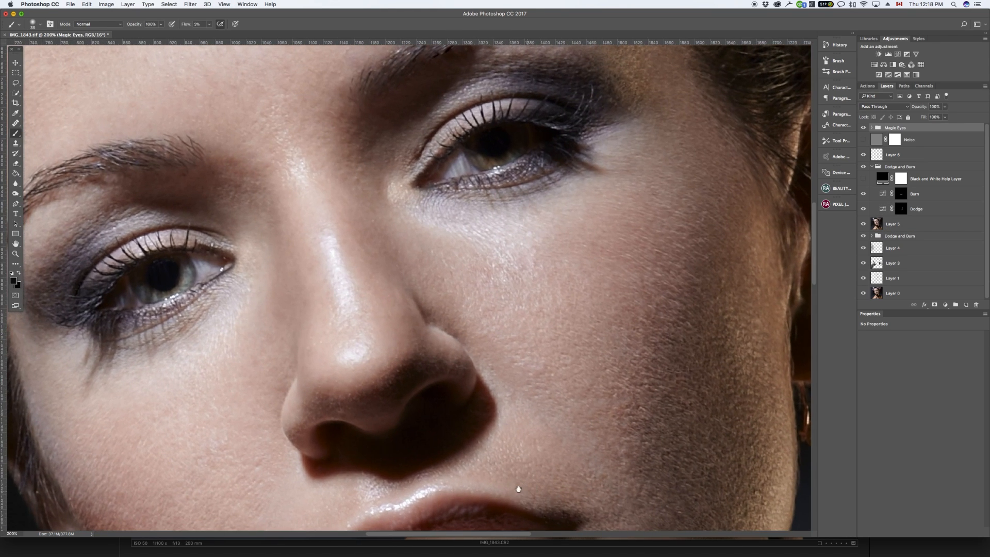
{"action": "left_click_drag", "start_coordinate": [586, 398], "coordinate": [606, 523]}
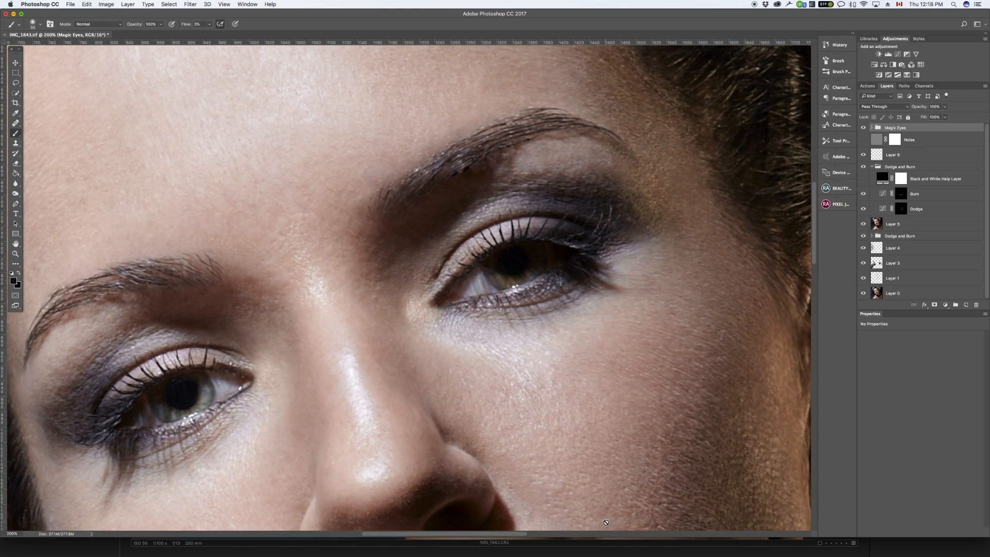
{"action": "left_click", "coordinate": [871, 128]}
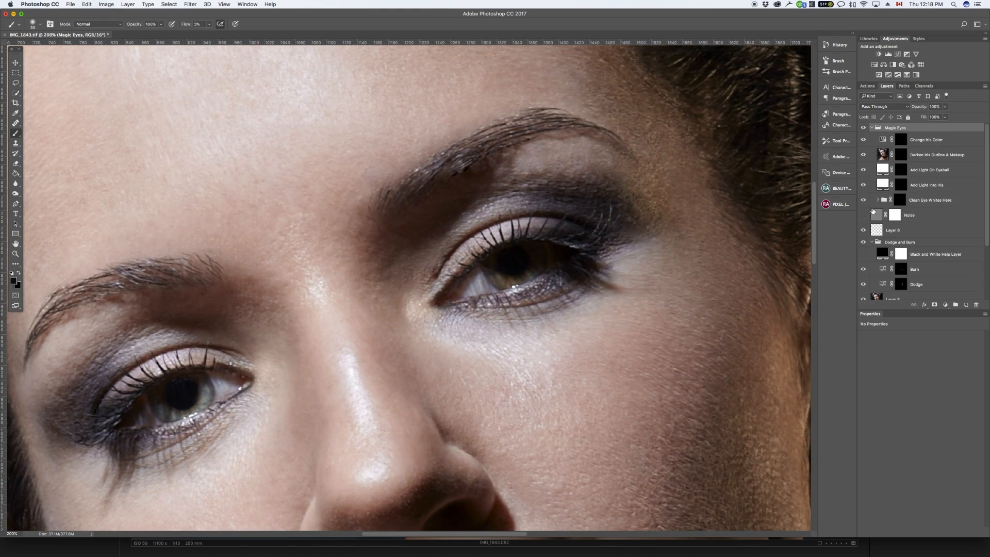
Move the Noise layer above the Magic Eyes group in the layer stack.
{"action": "left_click", "coordinate": [918, 222]}
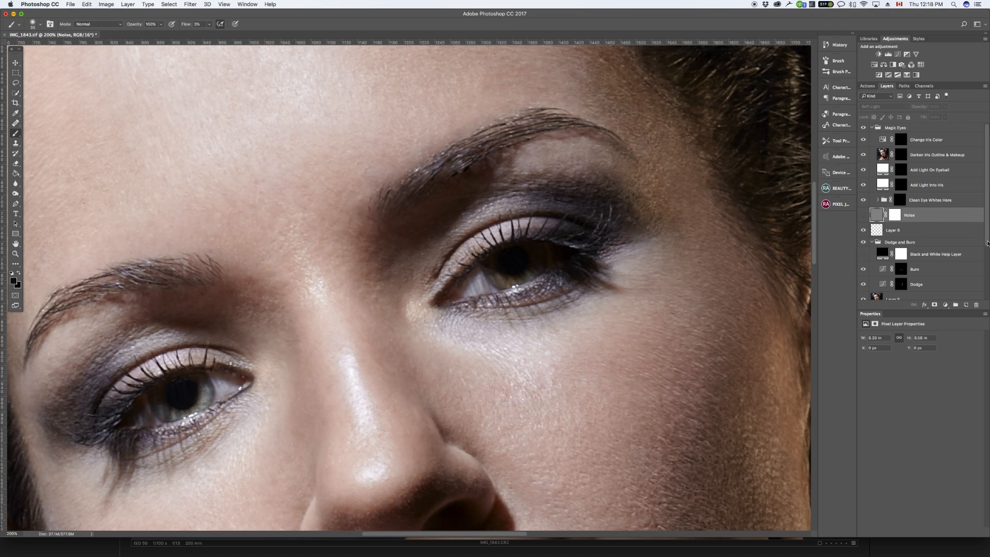
{"action": "scroll", "coordinate": [987, 244], "scroll_direction": "down", "scroll_amount": 3}
{"action": "scroll", "coordinate": [959, 226], "scroll_direction": "up", "scroll_amount": 3}
{"action": "left_click_drag", "start_coordinate": [950, 220], "coordinate": [945, 128]}
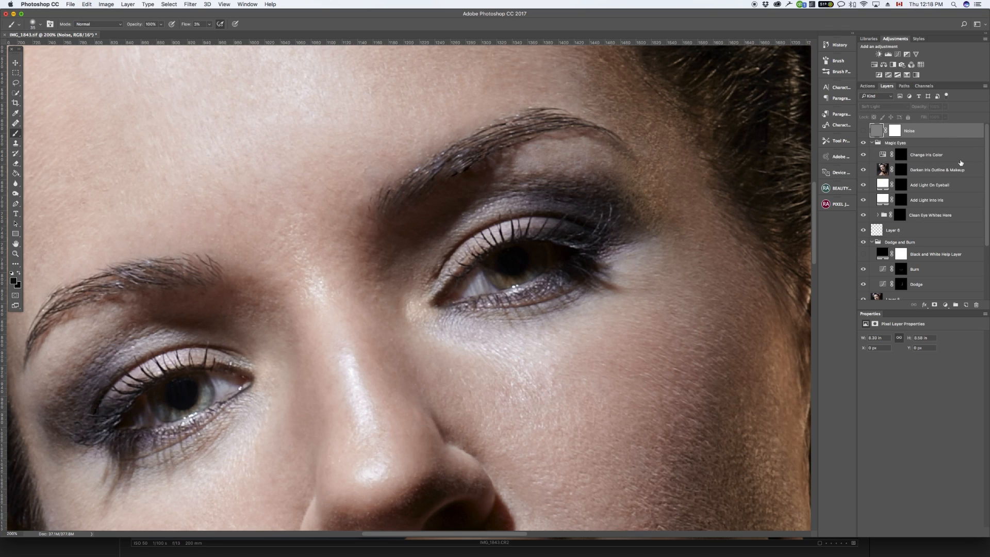
Select the Change Iris Color layer in the Magic Eyes group and set the brush flow to 100%.
{"action": "left_click", "coordinate": [937, 142]}
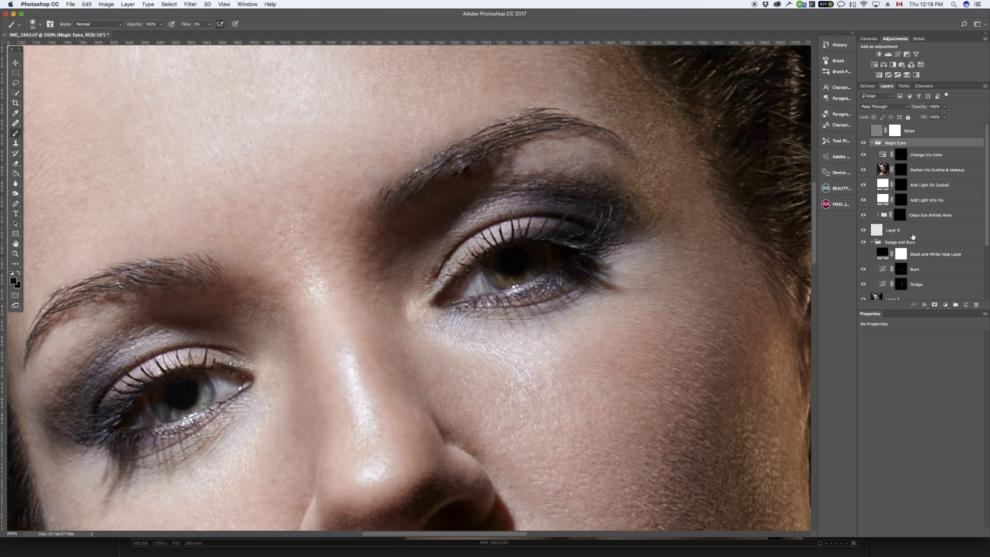
{"action": "left_click", "coordinate": [926, 156]}
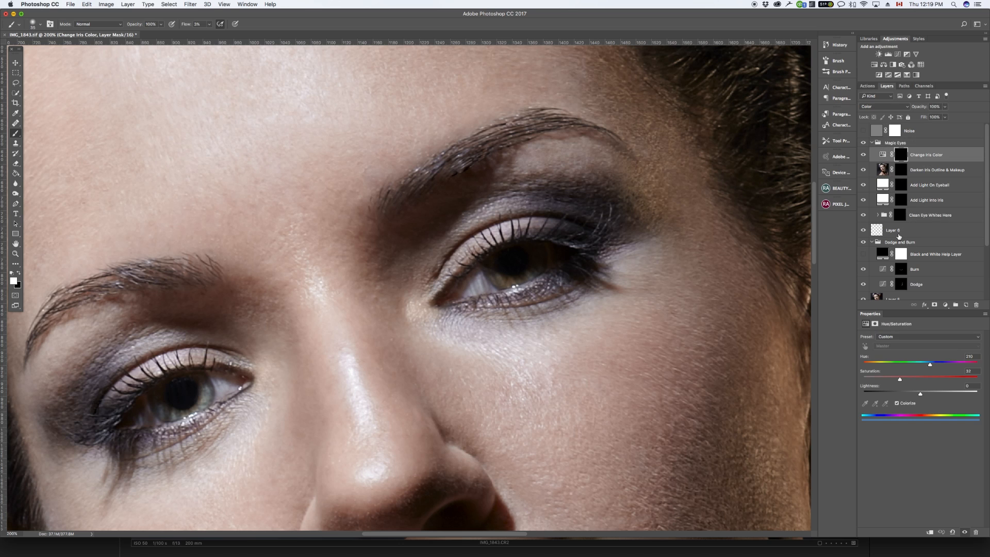
{"action": "key", "text": "super+plus"}
{"action": "scroll", "coordinate": [472, 397], "scroll_direction": "up", "scroll_amount": 2}
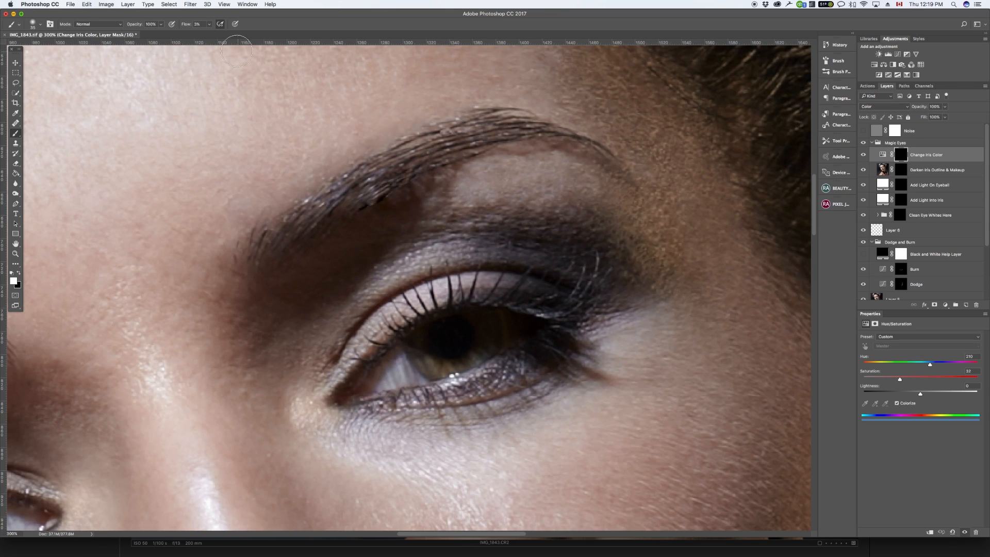
{"action": "left_click_drag", "start_coordinate": [209, 24], "coordinate": [220, 24]}
{"action": "left_click", "coordinate": [221, 24]}
Paint white over the iris of the eye on the image's right in the Change Iris Color mask, using a smaller brush.
{"action": "mouse_move", "coordinate": [420, 355]}
{"action": "left_mouse_down"}
{"action": "mouse_move", "coordinate": [463, 370]}
{"action": "mouse_move", "coordinate": [485, 357]}
{"action": "mouse_move", "coordinate": [496, 318]}
{"action": "mouse_move", "coordinate": [488, 355]}
{"action": "left_mouse_up"}
{"action": "key", "text": "super+alt+z"}
{"action": "key", "text": "super+alt+z"}
{"action": "key", "text": "bracketleft"}
{"action": "key", "text": "bracketleft"}
{"action": "left_click", "coordinate": [900, 155]}
{"action": "mouse_move", "coordinate": [415, 350]}
{"action": "left_mouse_down"}
{"action": "mouse_move", "coordinate": [442, 371]}
{"action": "mouse_move", "coordinate": [493, 349]}
{"action": "mouse_move", "coordinate": [487, 312]}
{"action": "mouse_move", "coordinate": [475, 366]}
{"action": "mouse_move", "coordinate": [444, 370]}
{"action": "mouse_move", "coordinate": [415, 341]}
{"action": "mouse_move", "coordinate": [416, 326]}
{"action": "mouse_move", "coordinate": [459, 305]}
{"action": "left_mouse_up"}
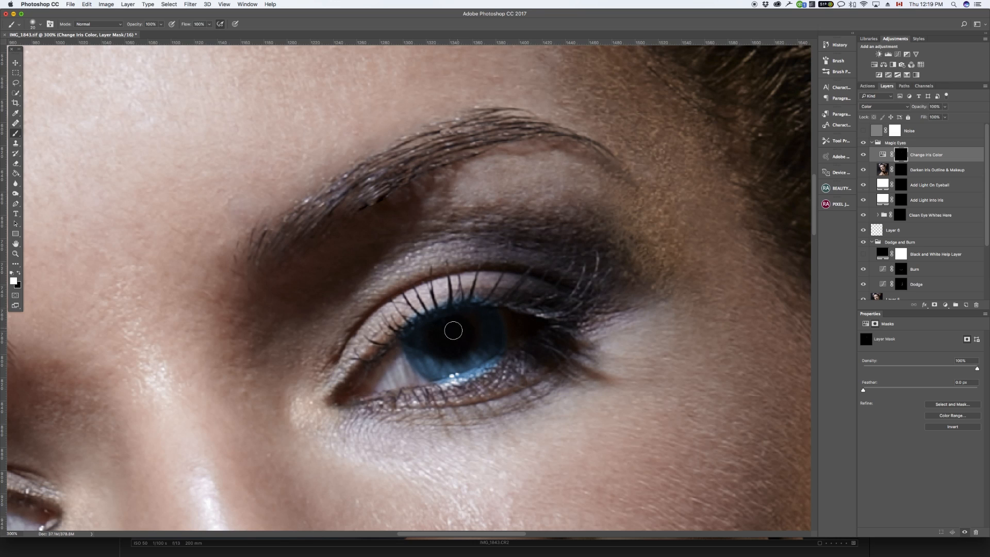
Clean up the Change Iris Color mask with a smaller black brush where the blue spills onto the lashes and eyelids.
{"action": "key", "text": "e"}
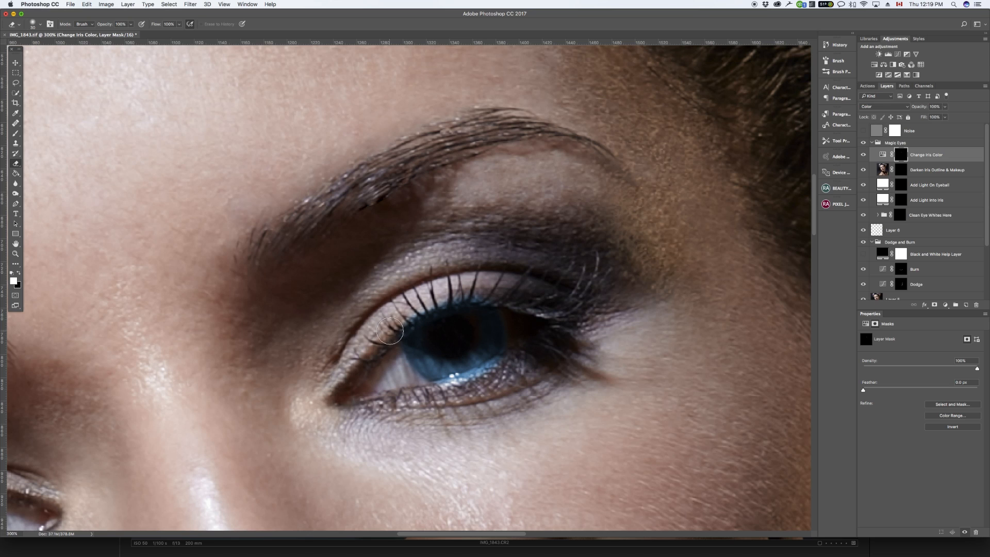
{"action": "key", "text": "x"}
{"action": "key", "text": "bracketleft"}
{"action": "key", "text": "b"}
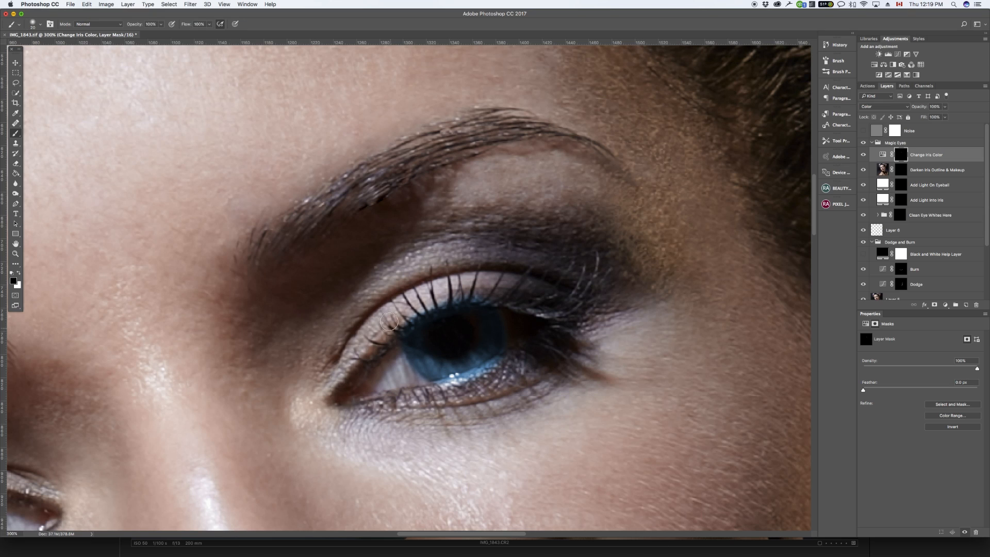
{"action": "left_click_drag", "start_coordinate": [491, 285], "coordinate": [526, 299]}
{"action": "scroll", "coordinate": [526, 299], "scroll_direction": "left", "scroll_amount": 5}
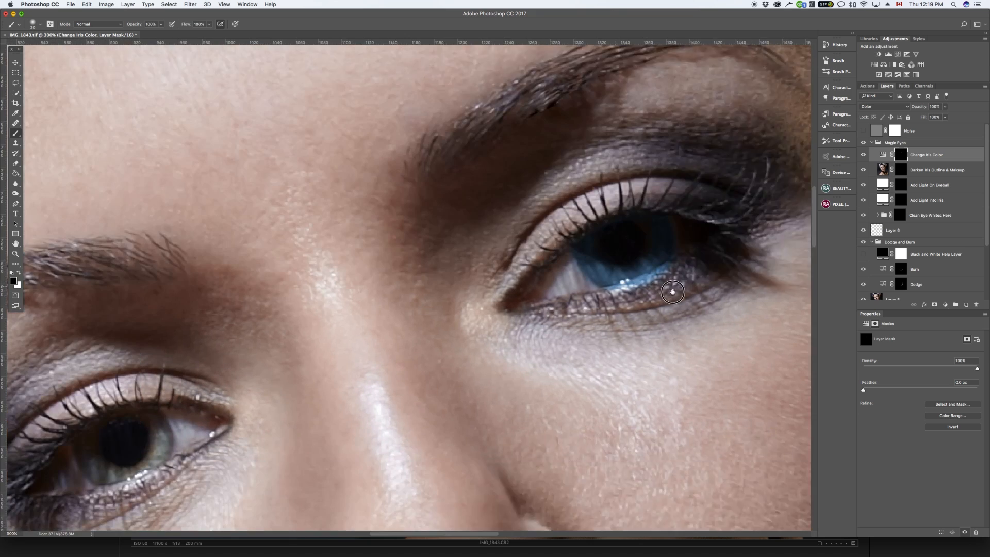
{"action": "scroll", "coordinate": [480, 357], "scroll_direction": "right", "scroll_amount": 6}
{"action": "left_click_drag", "start_coordinate": [548, 299], "coordinate": [530, 306]}
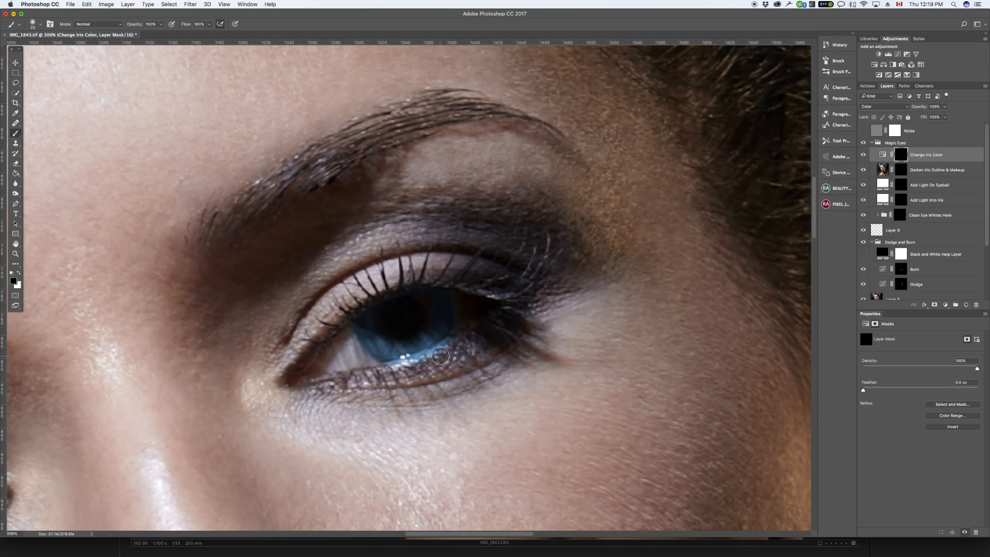
{"action": "mouse_move", "coordinate": [446, 351]}
{"action": "left_mouse_down"}
{"action": "mouse_move", "coordinate": [383, 370]}
{"action": "mouse_move", "coordinate": [419, 358]}
{"action": "left_mouse_up"}
Paint the iris of the eye on the image's left blue in the Change Iris Color mask and refine its edges.
{"action": "mouse_move", "coordinate": [287, 432]}
{"action": "left_mouse_down"}
{"action": "mouse_move", "coordinate": [417, 395]}
{"action": "mouse_move", "coordinate": [445, 293]}
{"action": "left_mouse_up"}
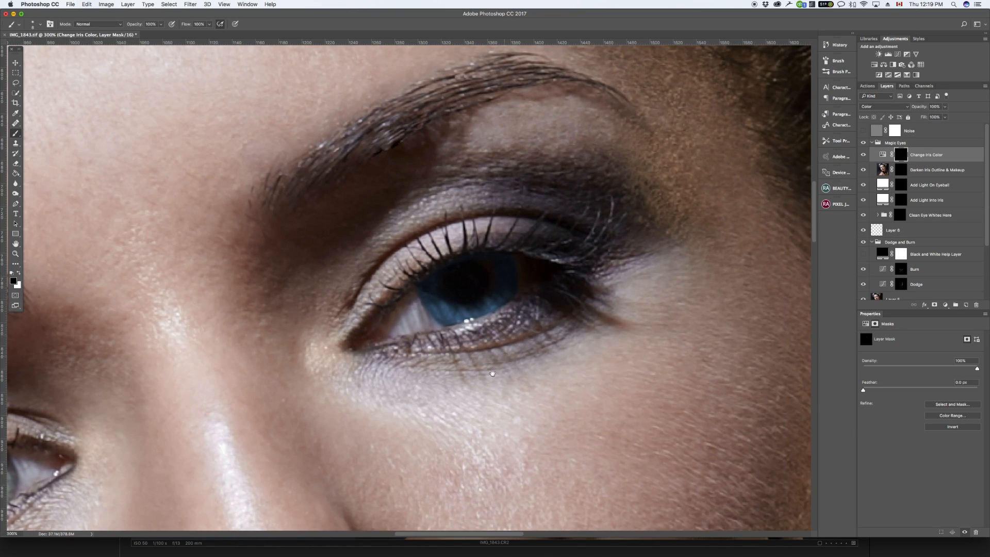
{"action": "left_click_drag", "start_coordinate": [492, 373], "coordinate": [673, 272]}
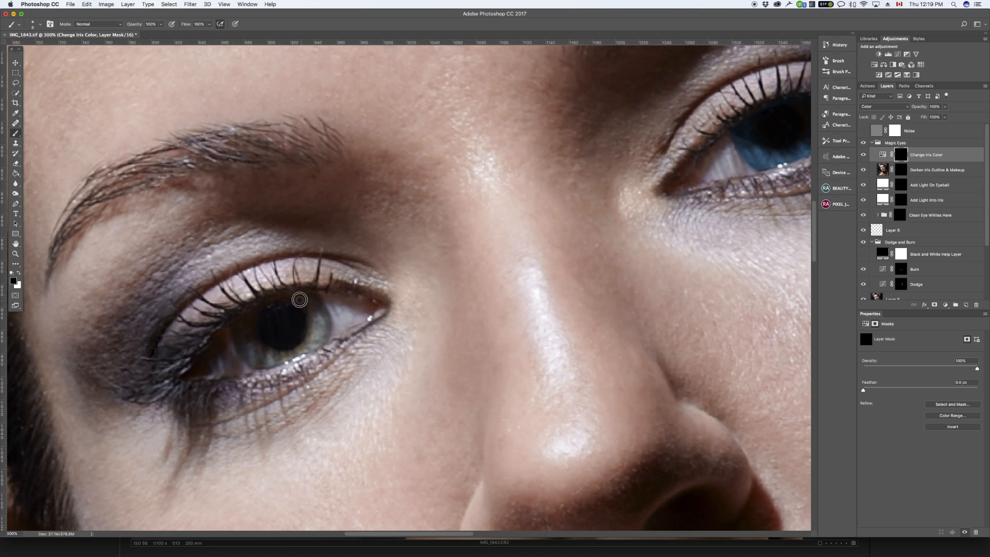
{"action": "mouse_move", "coordinate": [314, 318]}
{"action": "left_mouse_down"}
{"action": "mouse_move", "coordinate": [306, 300]}
{"action": "mouse_move", "coordinate": [323, 334]}
{"action": "mouse_move", "coordinate": [292, 299]}
{"action": "mouse_move", "coordinate": [316, 333]}
{"action": "mouse_move", "coordinate": [310, 320]}
{"action": "mouse_move", "coordinate": [301, 355]}
{"action": "mouse_move", "coordinate": [316, 327]}
{"action": "mouse_move", "coordinate": [286, 355]}
{"action": "mouse_move", "coordinate": [298, 351]}
{"action": "mouse_move", "coordinate": [258, 346]}
{"action": "mouse_move", "coordinate": [268, 351]}
{"action": "mouse_move", "coordinate": [248, 334]}
{"action": "mouse_move", "coordinate": [249, 317]}
{"action": "mouse_move", "coordinate": [242, 345]}
{"action": "mouse_move", "coordinate": [239, 319]}
{"action": "mouse_move", "coordinate": [244, 352]}
{"action": "mouse_move", "coordinate": [231, 332]}
{"action": "mouse_move", "coordinate": [254, 366]}
{"action": "mouse_move", "coordinate": [250, 352]}
{"action": "mouse_move", "coordinate": [270, 364]}
{"action": "mouse_move", "coordinate": [253, 353]}
{"action": "mouse_move", "coordinate": [305, 353]}
{"action": "left_mouse_up"}
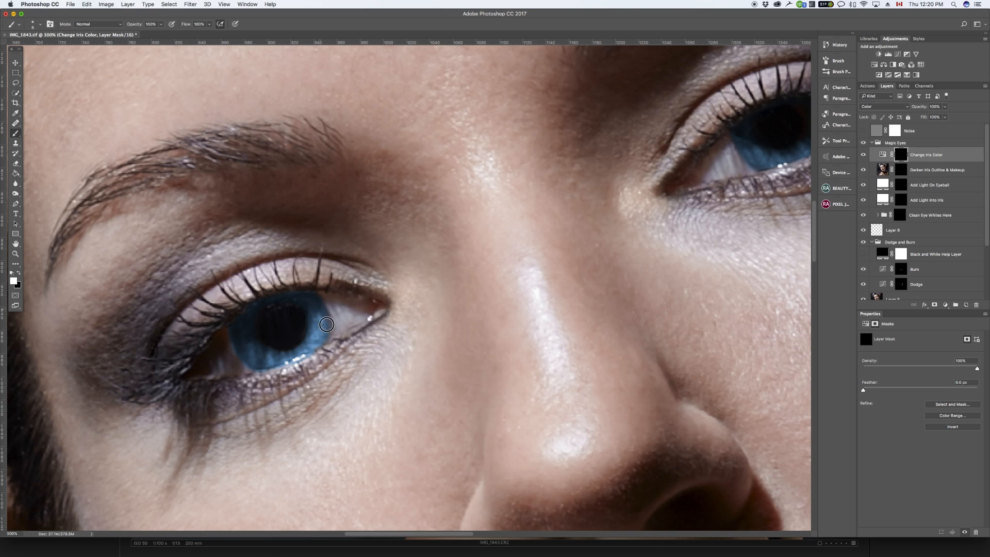
{"action": "key", "text": "bracketleft"}
{"action": "key", "text": "bracketleft"}
{"action": "key", "text": "bracketleft"}
{"action": "key", "text": "x"}
{"action": "key", "text": "x"}
Examine the blue iris colour on the portrait at several zoom levels.
{"action": "key", "text": "super+0"}
{"action": "key", "text": "super+1"}
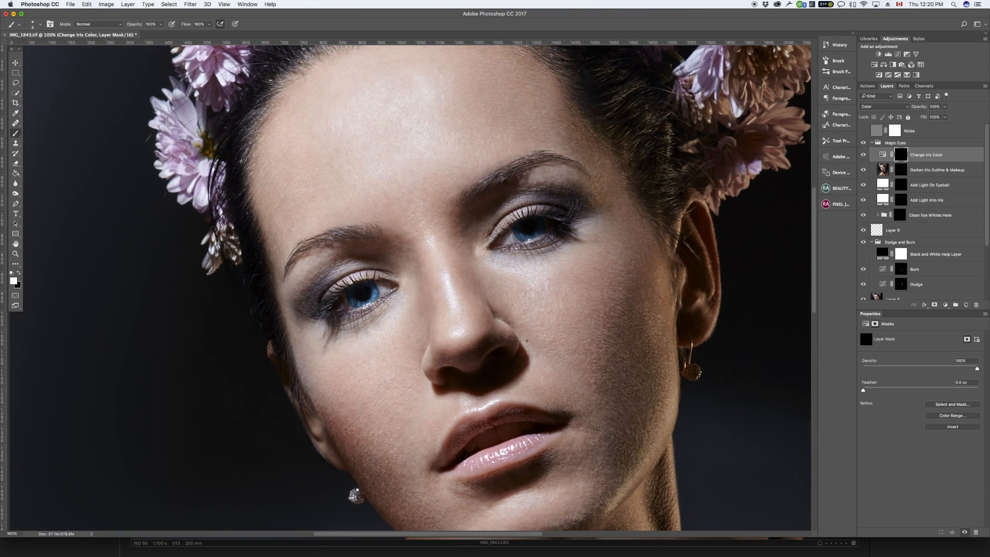
{"action": "key", "text": "super+minus"}
{"action": "key", "text": "super+minus"}
{"action": "key", "text": "super+minus"}
{"action": "key", "text": "super+plus"}
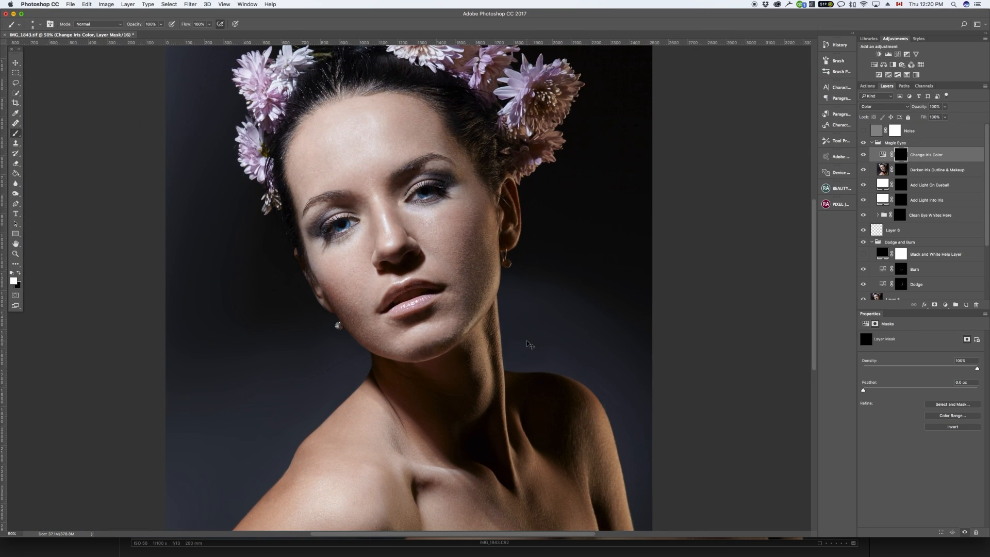
{"action": "key", "text": "super+plus"}
{"action": "key", "text": "super+plus"}
{"action": "left_click_drag", "start_coordinate": [394, 173], "coordinate": [410, 352]}
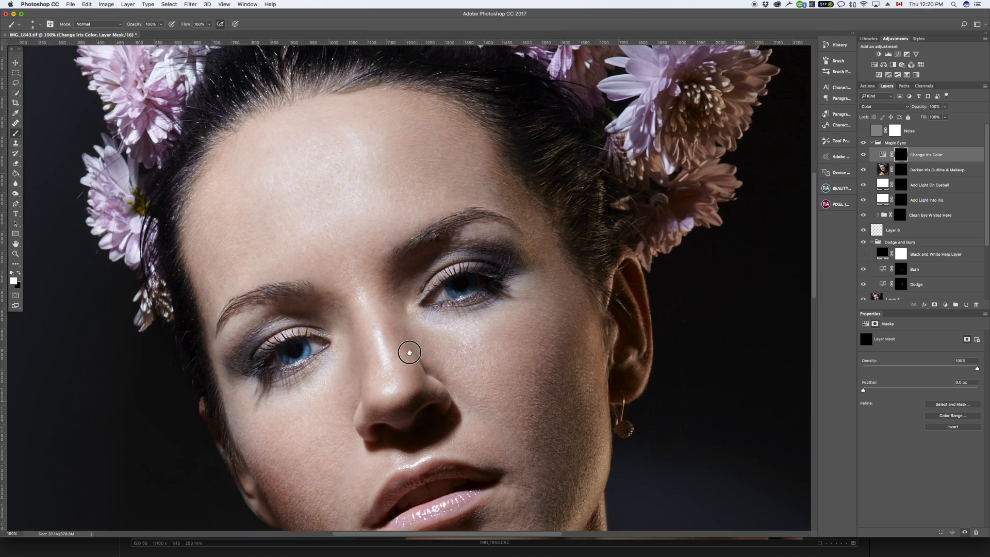
Try a hue of 140 on the Change Iris Color adjustment, compare it with the original eyes, and set the hue to 63.
{"action": "left_click", "coordinate": [883, 155]}
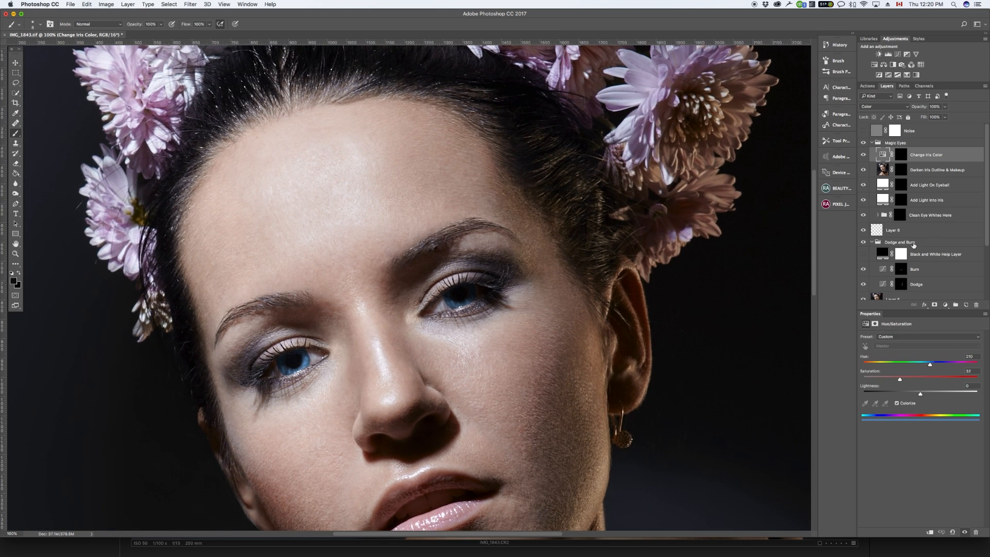
{"action": "left_click_drag", "start_coordinate": [930, 364], "coordinate": [909, 367]}
{"action": "left_click", "coordinate": [864, 155]}
{"action": "left_click", "coordinate": [863, 156]}
{"action": "left_click", "coordinate": [863, 156]}
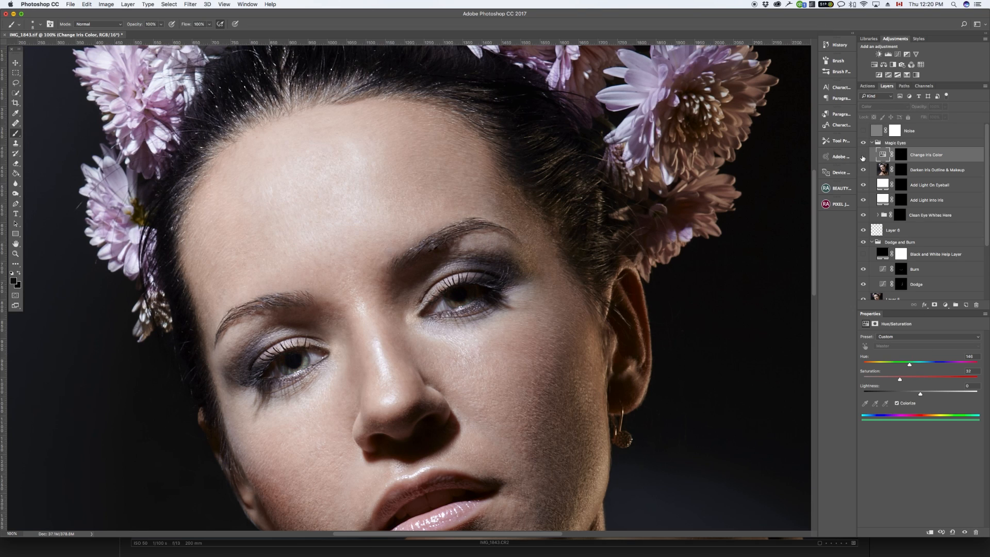
{"action": "left_click", "coordinate": [862, 156]}
{"action": "left_click", "coordinate": [862, 155]}
{"action": "left_click", "coordinate": [863, 155]}
{"action": "left_click_drag", "start_coordinate": [907, 366], "coordinate": [883, 374]}
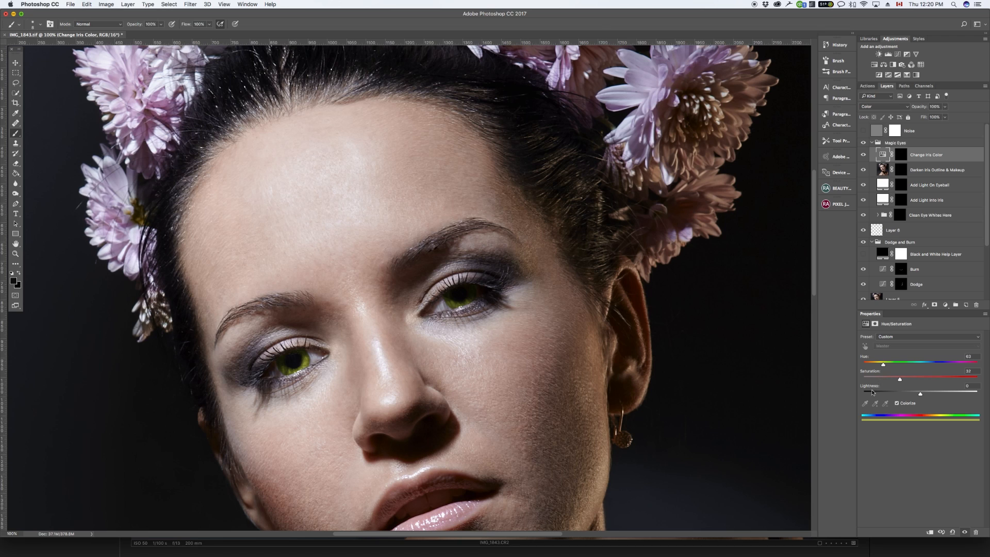
Set the iris colour's saturation to 22 and lightness to -45, comparing the result with the layer hidden and shown.
{"action": "mouse_move", "coordinate": [897, 380]}
{"action": "left_mouse_down"}
{"action": "mouse_move", "coordinate": [849, 386]}
{"action": "mouse_move", "coordinate": [891, 378]}
{"action": "mouse_move", "coordinate": [880, 382]}
{"action": "mouse_move", "coordinate": [964, 391]}
{"action": "mouse_move", "coordinate": [895, 397]}
{"action": "left_mouse_up"}
{"action": "left_click", "coordinate": [864, 155]}
{"action": "left_click", "coordinate": [864, 155]}
{"action": "left_click", "coordinate": [864, 155]}
{"action": "left_click", "coordinate": [864, 155]}
{"action": "left_click", "coordinate": [864, 154]}
{"action": "left_click", "coordinate": [864, 155]}
{"action": "left_click_drag", "start_coordinate": [879, 379], "coordinate": [888, 380]}
{"action": "left_click", "coordinate": [865, 156]}
{"action": "left_click", "coordinate": [864, 156]}
Check the recoloured irises on the whole portrait by zooming out and toggling the Change Iris Color layer's visibility.
{"action": "key", "text": "super+minus"}
{"action": "key", "text": "super+minus"}
{"action": "key", "text": "super+plus"}
{"action": "key", "text": "super+minus"}
{"action": "key", "text": "super+minus"}
{"action": "key", "text": "super+plus"}
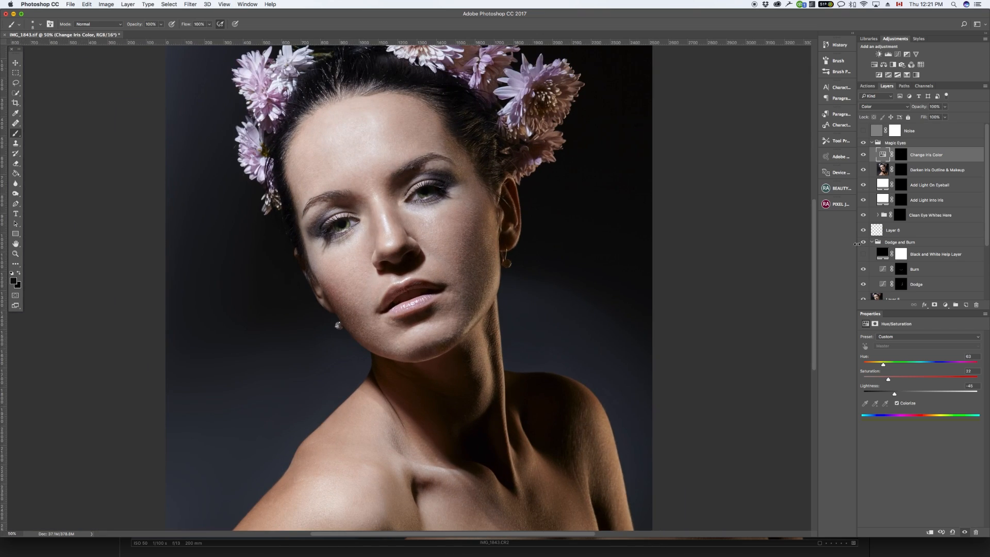
{"action": "left_click", "coordinate": [864, 156]}
{"action": "left_click", "coordinate": [864, 157]}
Paint around the image-left eye's iris in the Darken Iris Outline & Makeup mask and set that layer's opacity to 36%.
{"action": "key", "text": "super+plus"}
{"action": "scroll", "coordinate": [407, 388], "scroll_direction": "up", "scroll_amount": 10}
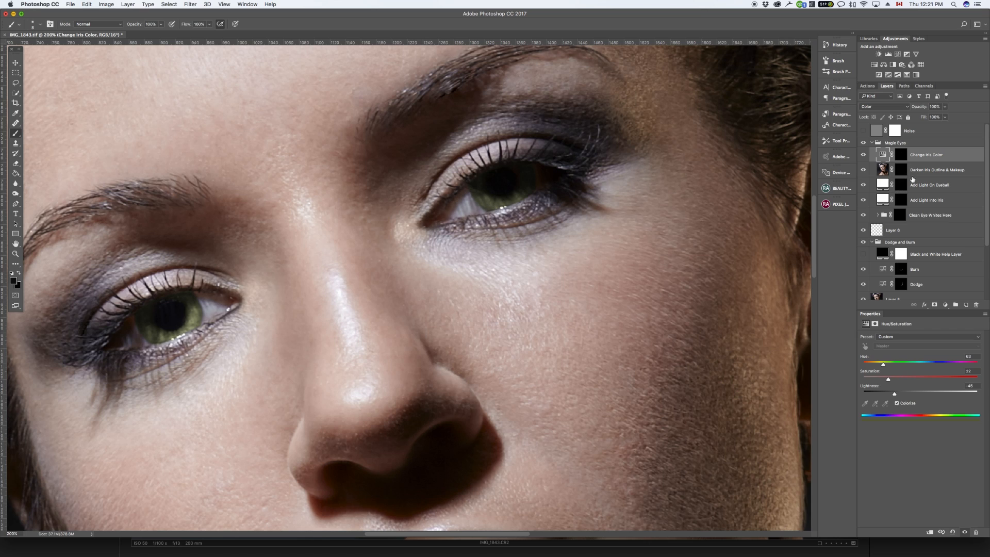
{"action": "left_click", "coordinate": [924, 175]}
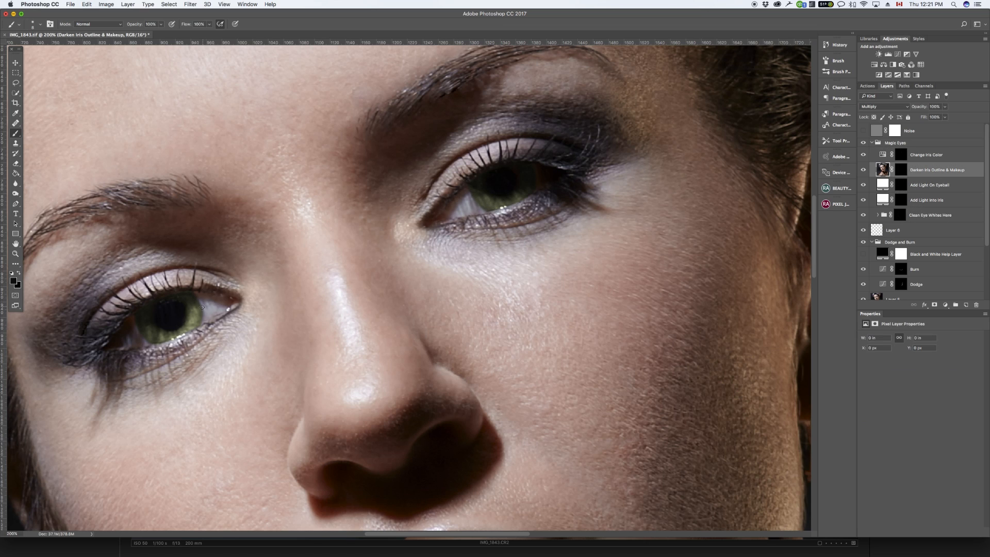
{"action": "left_click", "coordinate": [902, 171]}
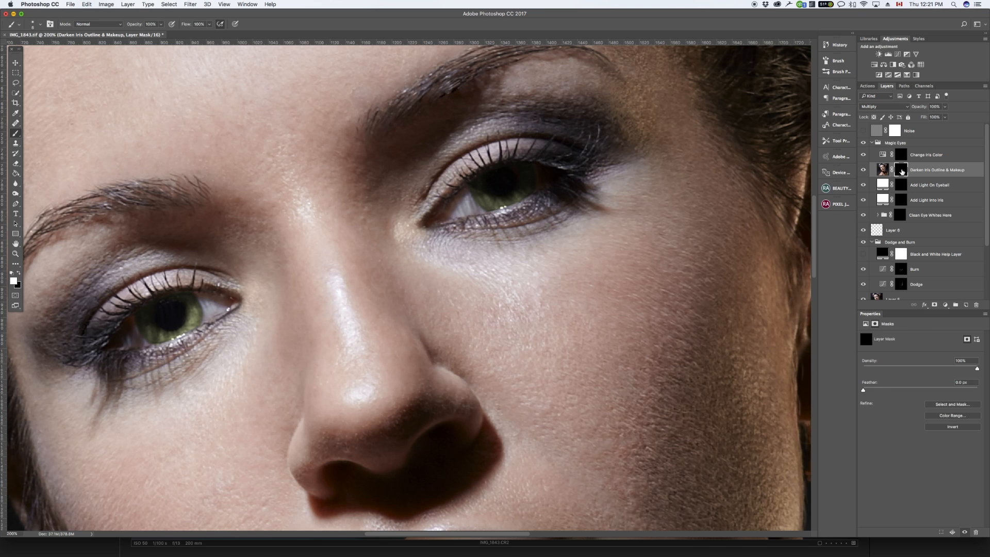
{"action": "key", "text": "super+equal"}
{"action": "key", "text": "super+equal"}
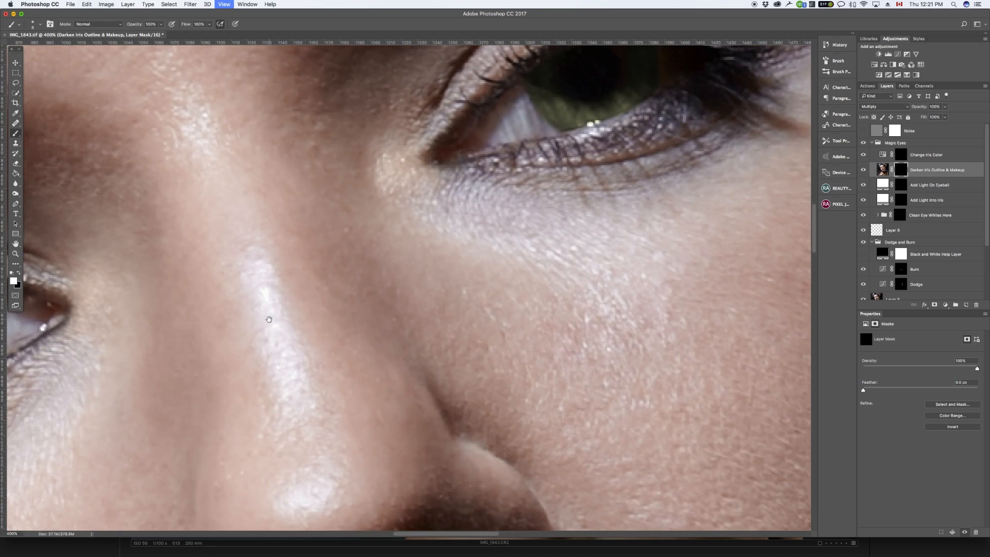
{"action": "scroll", "coordinate": [568, 318], "scroll_direction": "left", "scroll_amount": 10}
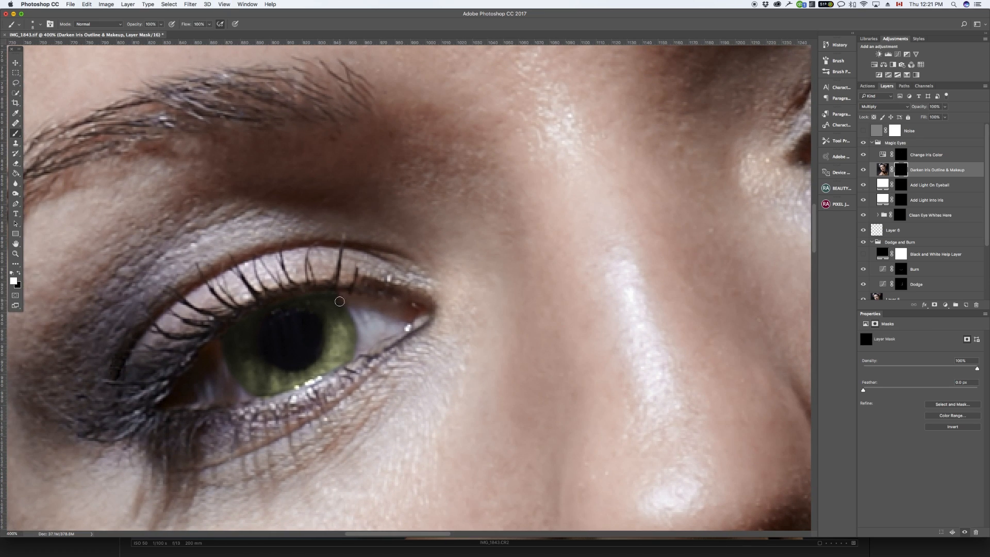
{"action": "mouse_move", "coordinate": [336, 295]}
{"action": "left_mouse_down"}
{"action": "mouse_move", "coordinate": [348, 322]}
{"action": "mouse_move", "coordinate": [336, 294]}
{"action": "left_mouse_up"}
{"action": "mouse_move", "coordinate": [332, 298]}
{"action": "left_mouse_down"}
{"action": "mouse_move", "coordinate": [350, 345]}
{"action": "mouse_move", "coordinate": [345, 366]}
{"action": "left_mouse_up"}
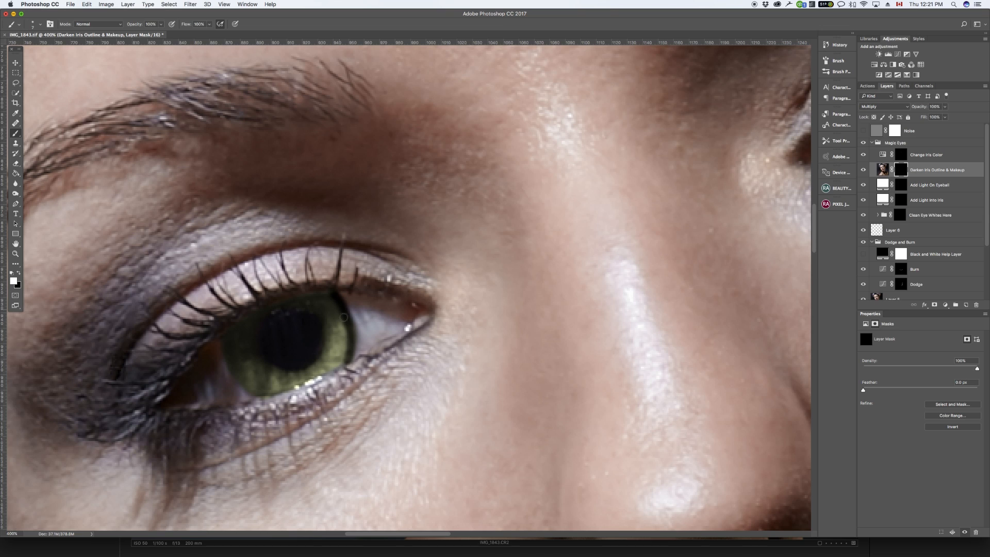
{"action": "mouse_move", "coordinate": [226, 338]}
{"action": "left_mouse_down"}
{"action": "mouse_move", "coordinate": [231, 372]}
{"action": "mouse_move", "coordinate": [274, 380]}
{"action": "left_mouse_up"}
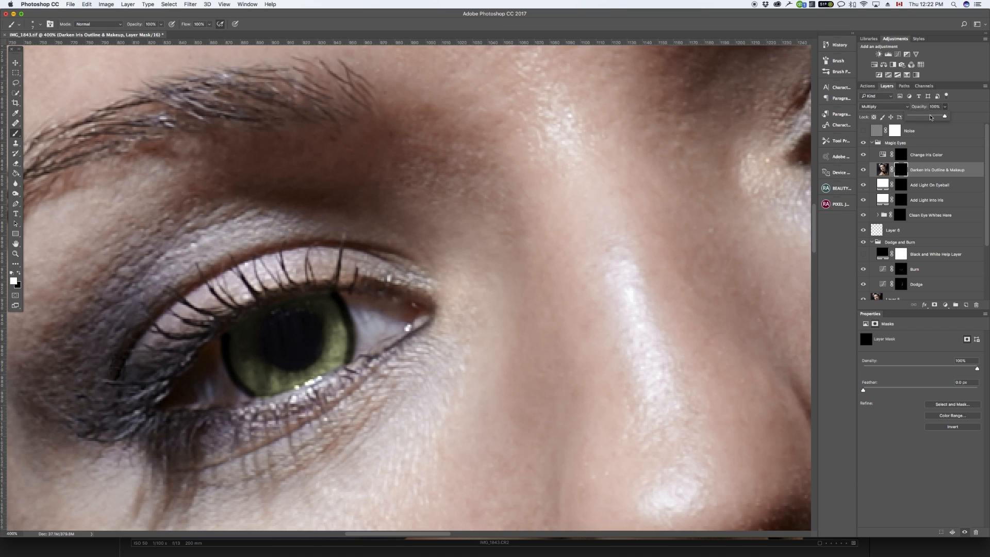
{"action": "left_click_drag", "start_coordinate": [933, 118], "coordinate": [922, 117]}
{"action": "left_click", "coordinate": [338, 294]}
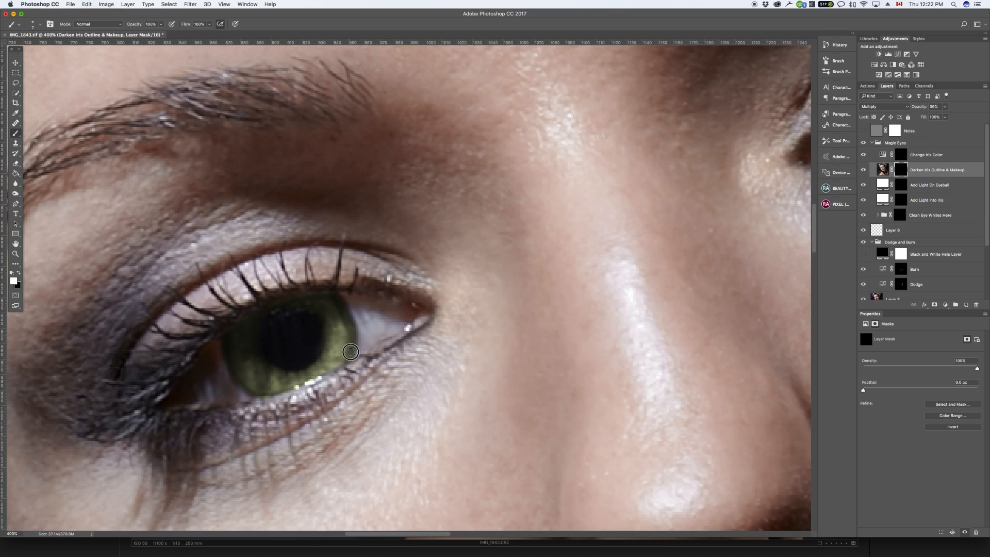
Refine the darkened iris outline in the mask by adjusting the brush size and switching to black, and check the whole portrait.
{"action": "key", "text": "bracketleft"}
{"action": "key", "text": "bracketleft"}
{"action": "key", "text": "bracketleft"}
{"action": "key", "text": "x"}
{"action": "key", "text": "bracketright"}
{"action": "key", "text": "bracketright"}
{"action": "key", "text": "bracketright"}
{"action": "key", "text": "bracketright"}
{"action": "key", "text": "bracketleft"}
{"action": "key", "text": "bracketleft"}
{"action": "scroll", "coordinate": [462, 270], "scroll_direction": "down", "scroll_amount": 8}
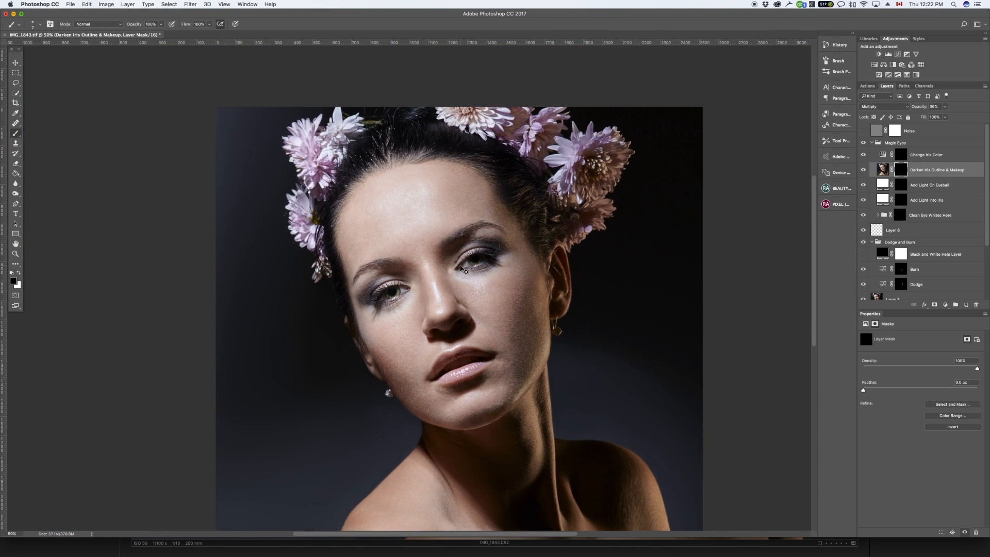
{"action": "scroll", "coordinate": [462, 269], "scroll_direction": "down", "scroll_amount": 2}
{"action": "scroll", "coordinate": [463, 269], "scroll_direction": "up", "scroll_amount": 2}
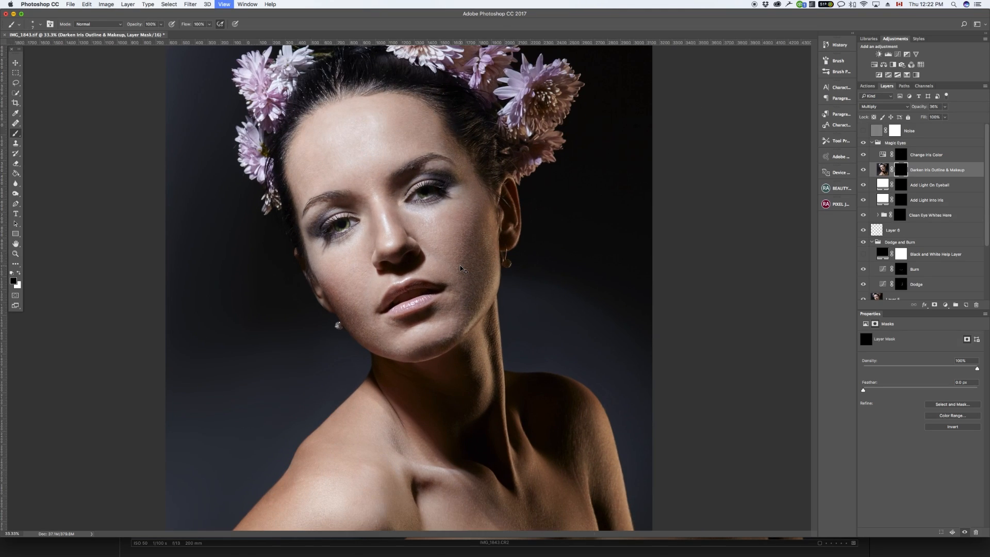
Examine the darkened iris outlines up close and on the whole face, toggling the Darken Iris Outline & Makeup layer's visibility.
{"action": "scroll", "coordinate": [463, 269], "scroll_direction": "up", "scroll_amount": 5}
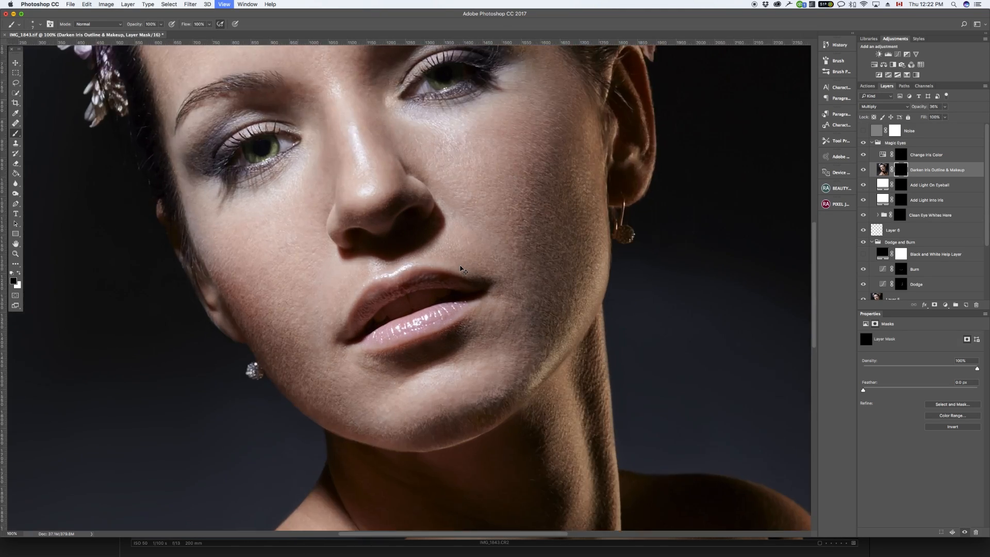
{"action": "scroll", "coordinate": [455, 431], "scroll_direction": "up", "scroll_amount": 3}
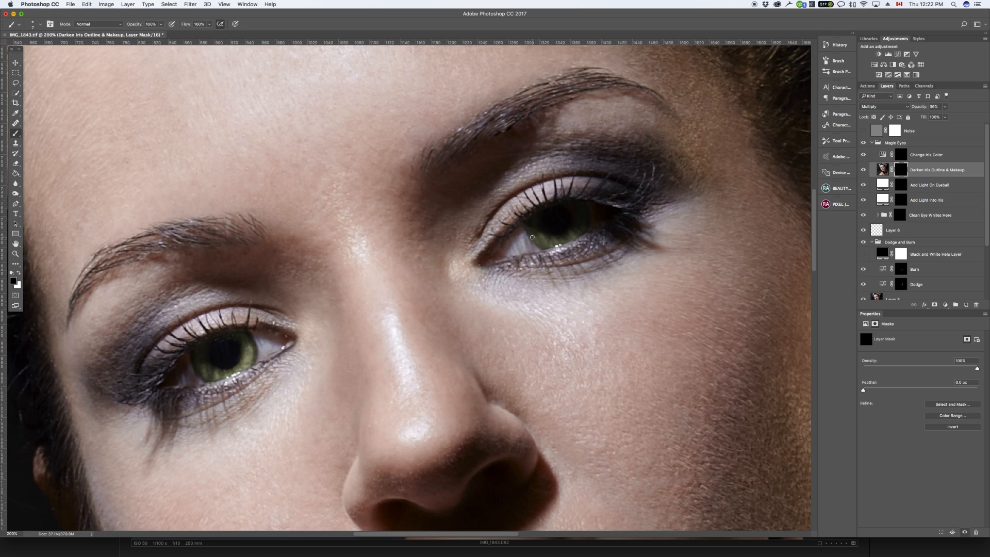
{"action": "key", "text": "x"}
{"action": "key", "text": "x"}
{"action": "key", "text": "x"}
{"action": "key", "text": "super+minus"}
{"action": "key", "text": "super+minus"}
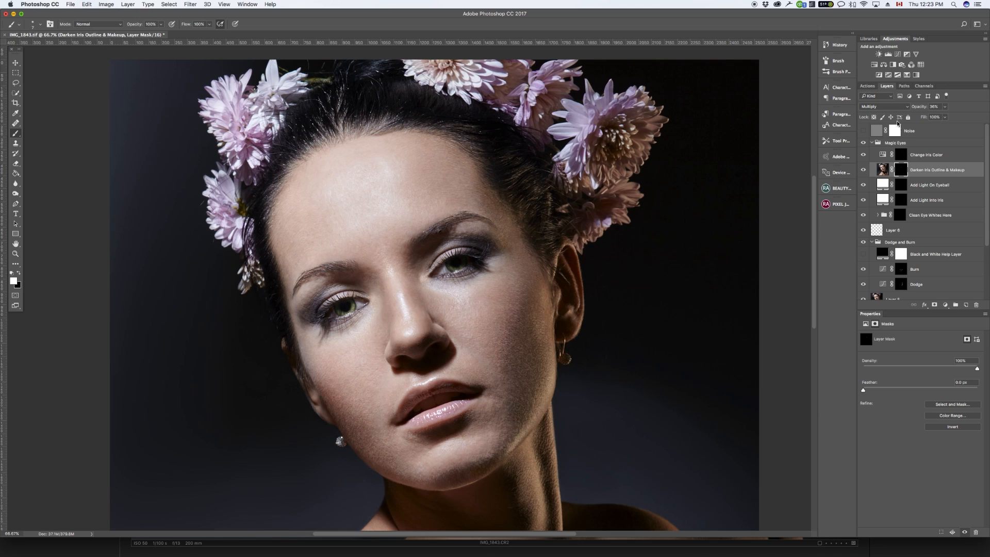
{"action": "left_click", "coordinate": [863, 170]}
Make the Add Light On Eyeball layer's mask the active painting target.
{"action": "left_click", "coordinate": [926, 187]}
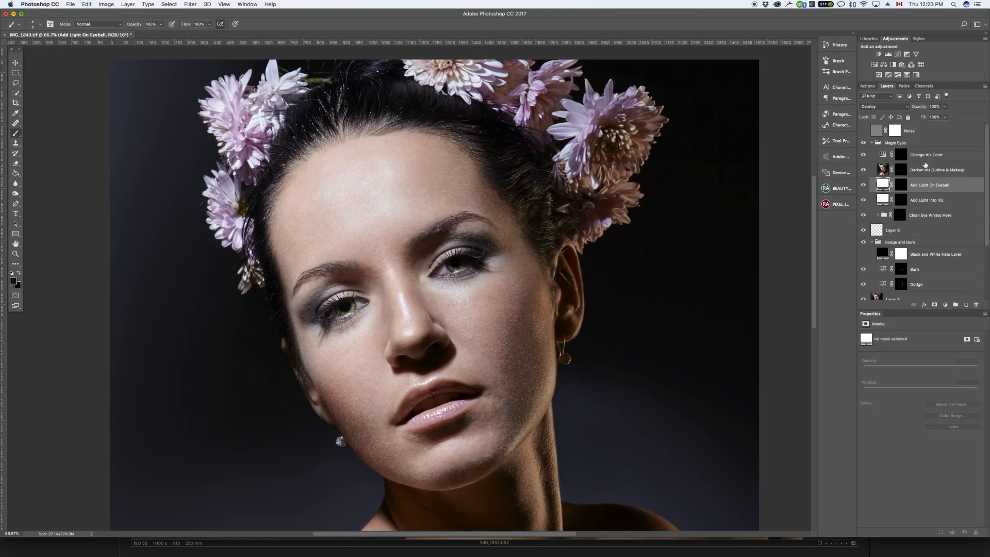
{"action": "left_click", "coordinate": [901, 185]}
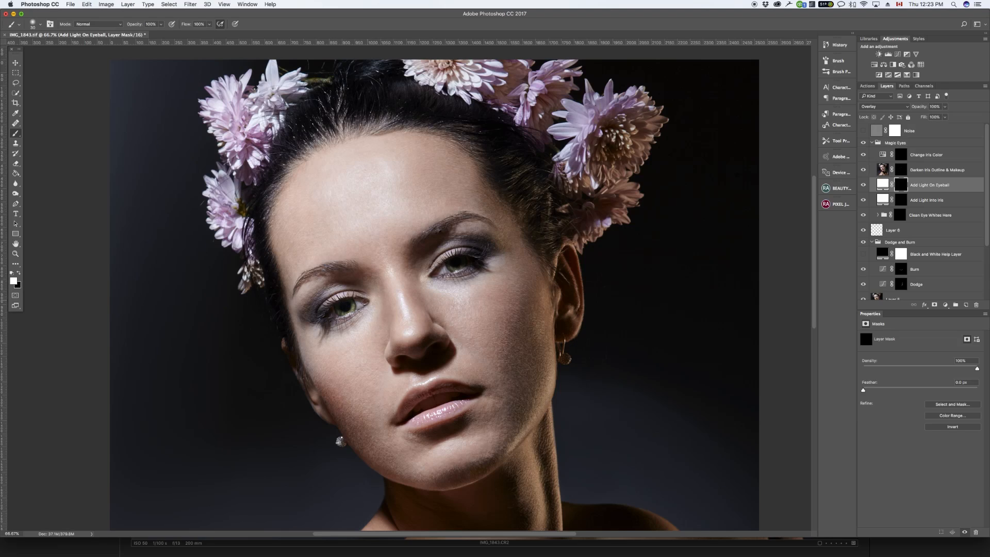
{"action": "left_click_drag", "start_coordinate": [357, 301], "coordinate": [340, 307]}
{"action": "key", "text": "super+z"}
{"action": "key", "text": "super+equal"}
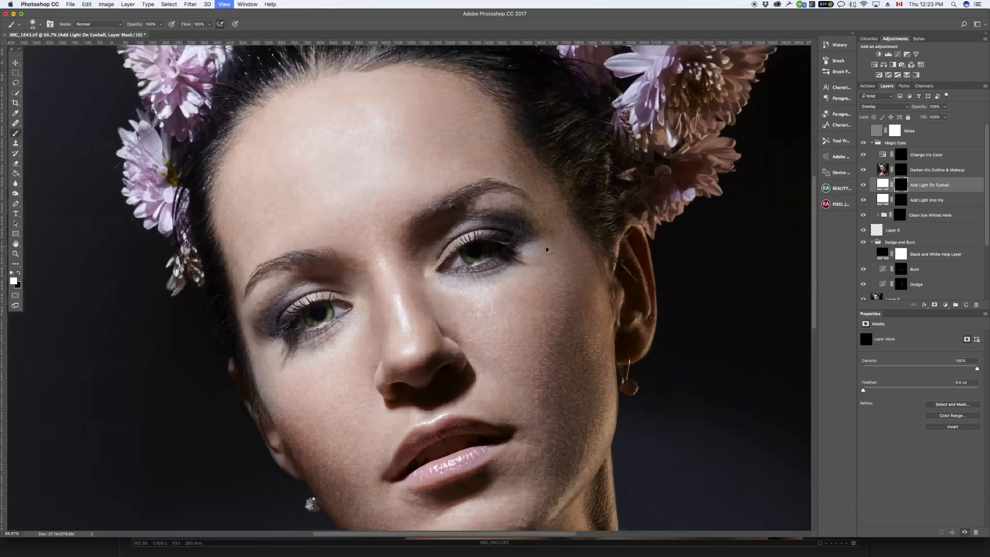
{"action": "mouse_move", "coordinate": [495, 237]}
{"action": "left_mouse_down"}
{"action": "mouse_move", "coordinate": [439, 165]}
{"action": "mouse_move", "coordinate": [503, 224]}
{"action": "left_mouse_up"}
{"action": "left_click_drag", "start_coordinate": [58, 84], "coordinate": [496, 328]}
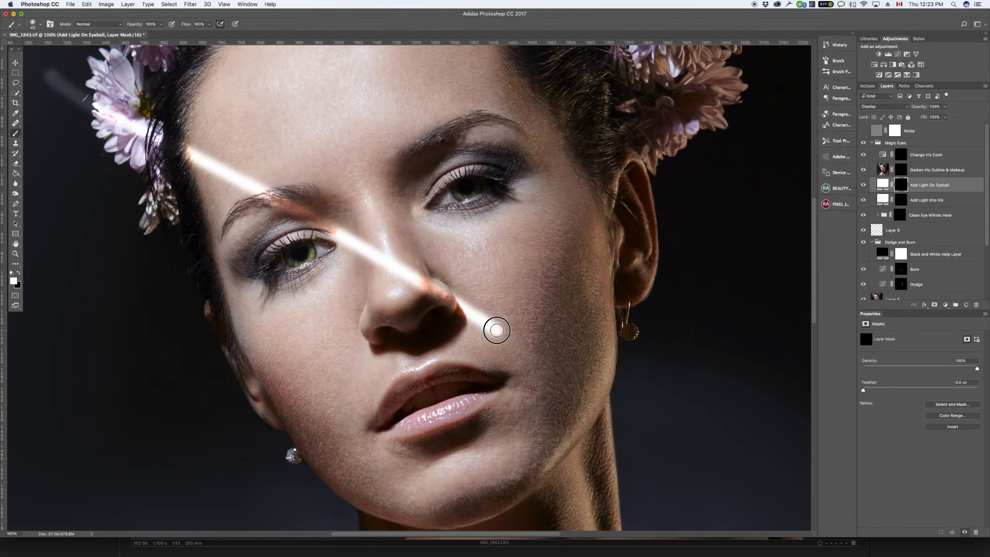
{"action": "key", "text": "super+z"}
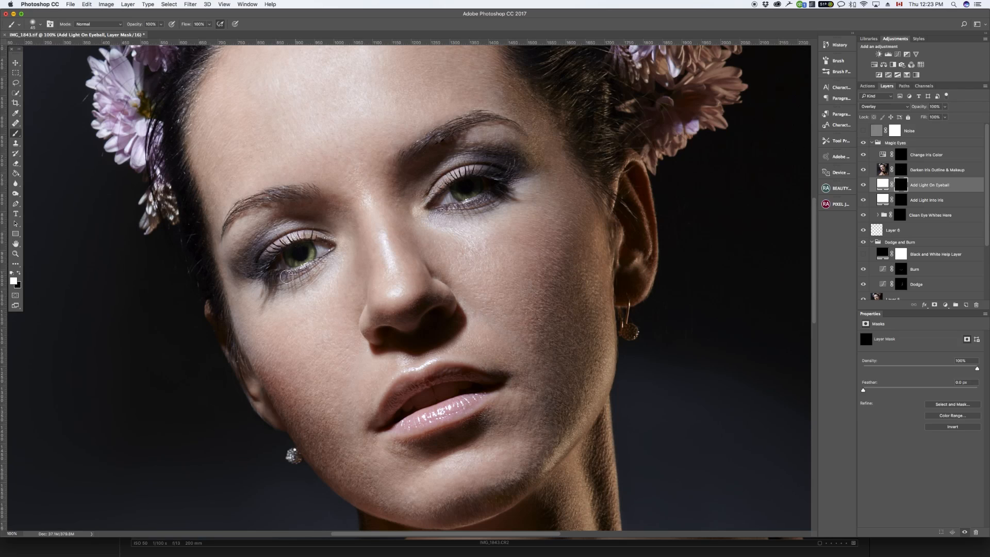
Dab white over both eyes in the Add Light On Eyeball mask and reduce that layer's opacity to 34%.
{"action": "left_click", "coordinate": [302, 251]}
{"action": "left_click", "coordinate": [452, 195]}
{"action": "left_click", "coordinate": [453, 194]}
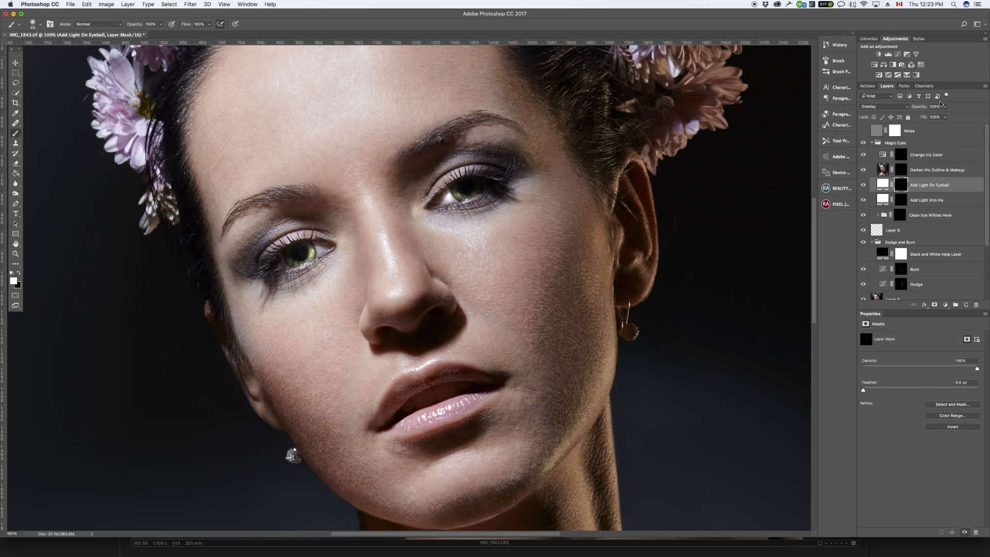
{"action": "left_click_drag", "start_coordinate": [946, 107], "coordinate": [921, 119]}
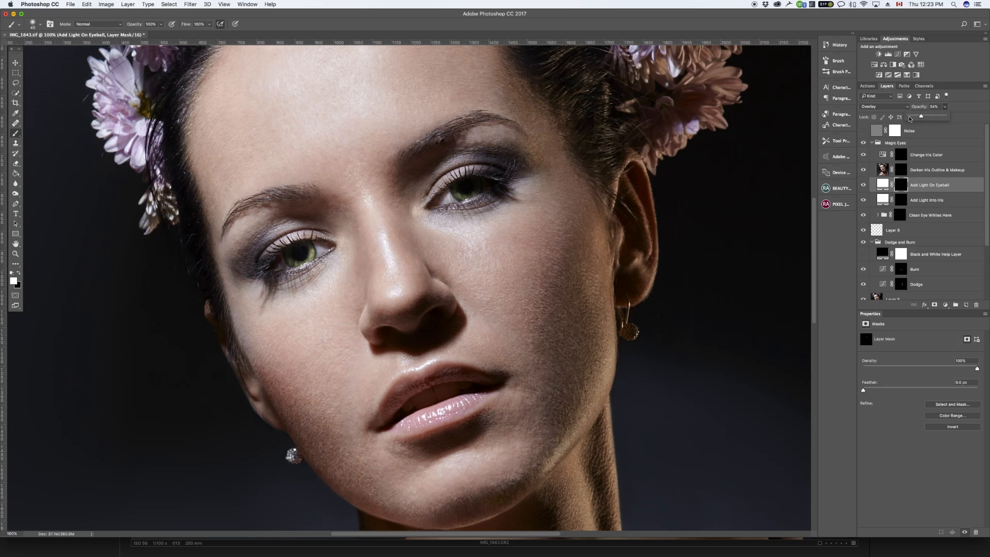
{"action": "mouse_move", "coordinate": [922, 116]}
{"action": "left_mouse_down"}
{"action": "mouse_move", "coordinate": [908, 120]}
{"action": "mouse_move", "coordinate": [921, 117]}
{"action": "left_mouse_up"}
Brush light into the image-left eye's iris in the Add Light Into Iris mask, using white and a smaller brush.
{"action": "key", "text": "alt+bracketleft"}
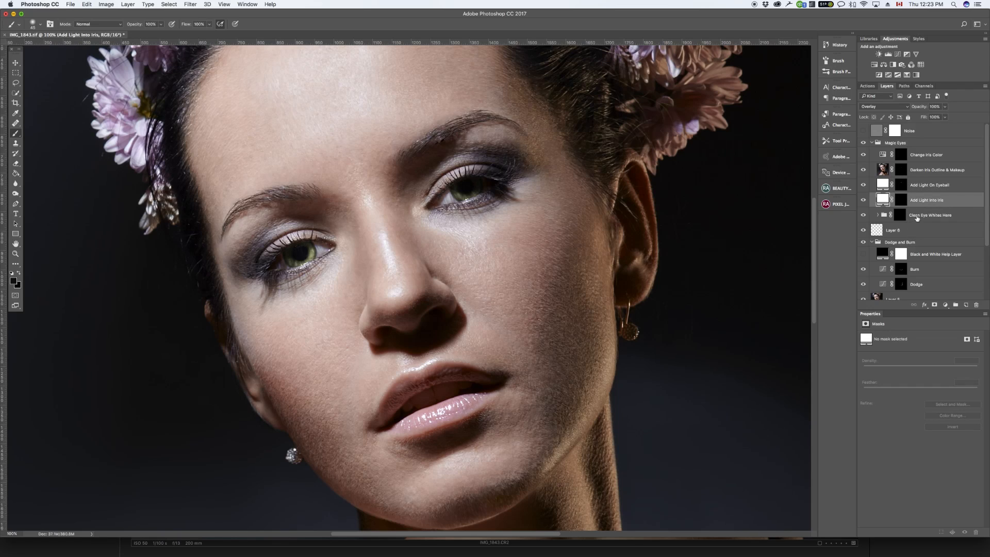
{"action": "left_click", "coordinate": [901, 199]}
{"action": "key", "text": "x"}
{"action": "key", "text": "bracketleft"}
{"action": "key", "text": "bracketleft"}
{"action": "key", "text": "bracketleft"}
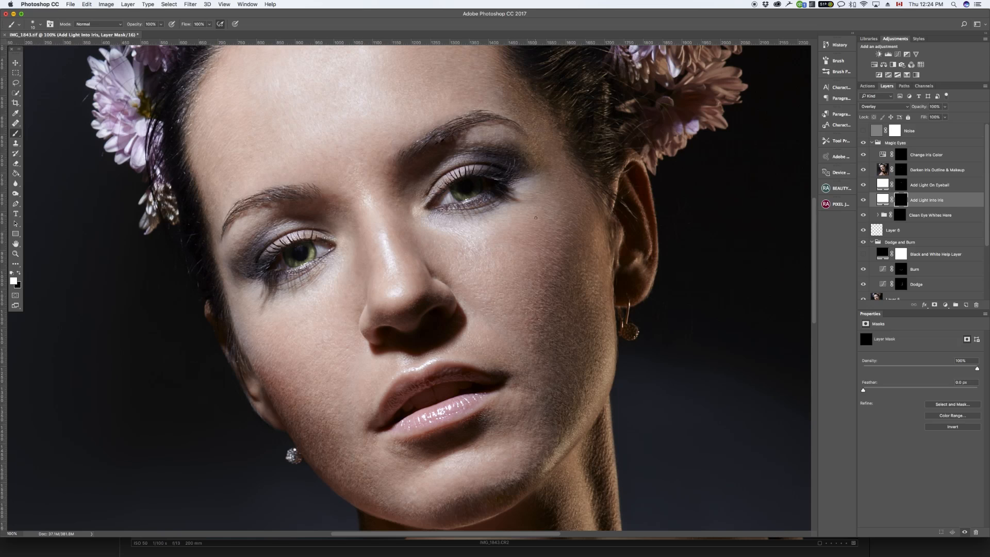
{"action": "key", "text": "super+plus"}
{"action": "key", "text": "super+plus"}
{"action": "key", "text": "super+plus"}
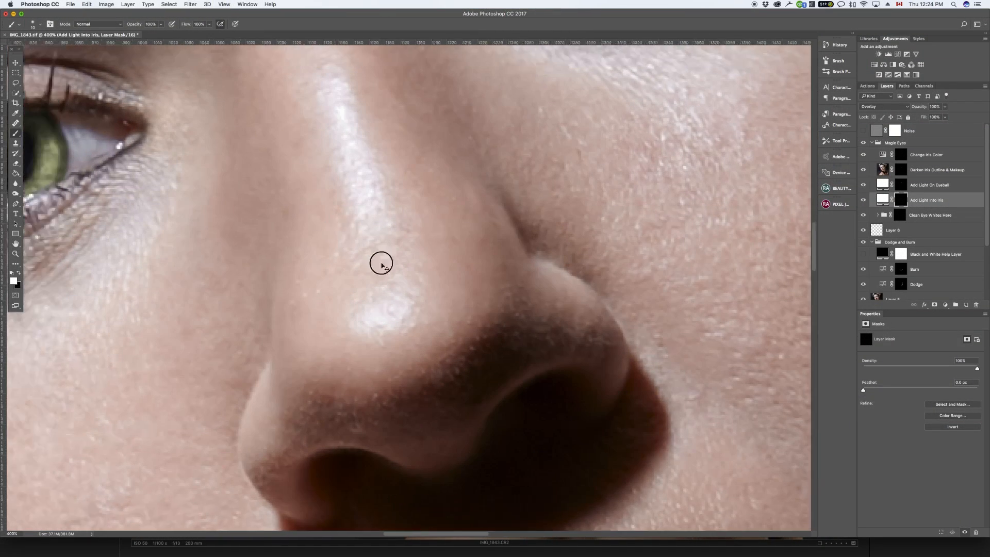
{"action": "left_click_drag", "start_coordinate": [272, 195], "coordinate": [573, 403]}
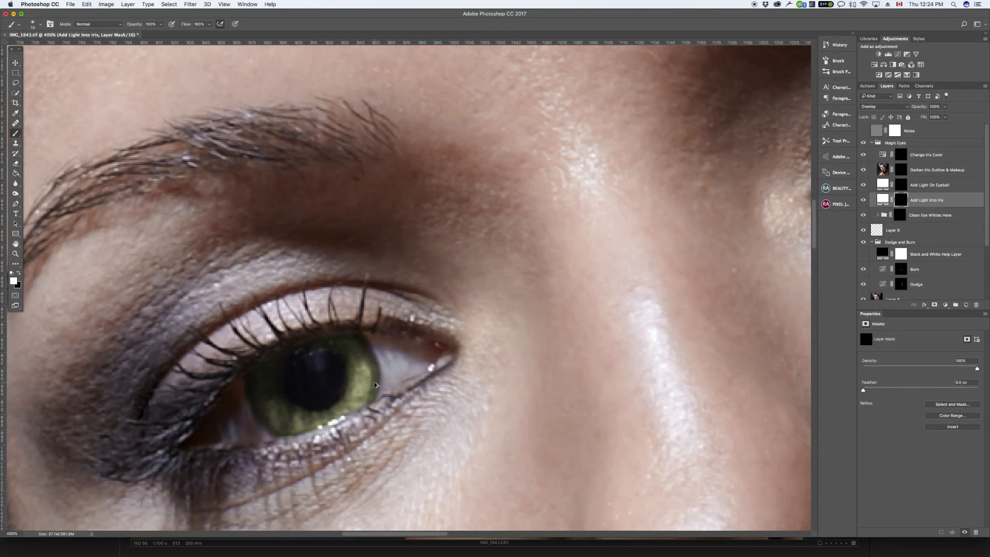
{"action": "key", "text": "super+z"}
{"action": "key", "text": "super+z"}
{"action": "mouse_move", "coordinate": [330, 351]}
{"action": "left_mouse_down"}
{"action": "mouse_move", "coordinate": [320, 349]}
{"action": "mouse_move", "coordinate": [332, 350]}
{"action": "left_mouse_up"}
{"action": "key", "text": "super+minus"}
{"action": "key", "text": "super+minus"}
{"action": "key", "text": "super+minus"}
{"action": "key", "text": "super+minus"}
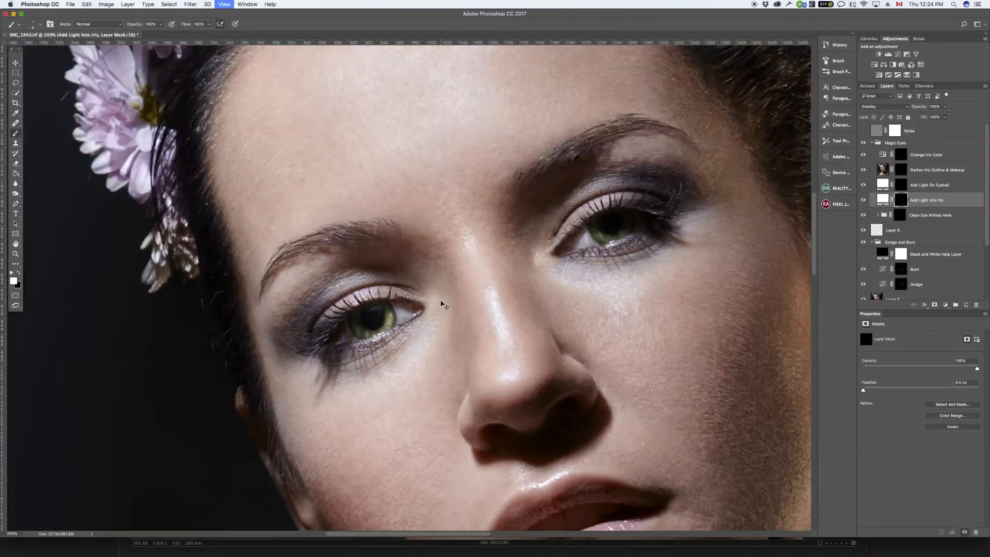
Rework the light in the image-left eye's iris on the Add Light Into Iris mask, undoing unwanted strokes.
{"action": "key", "text": "super+plus"}
{"action": "key", "text": "super+plus"}
{"action": "key", "text": "super+plus"}
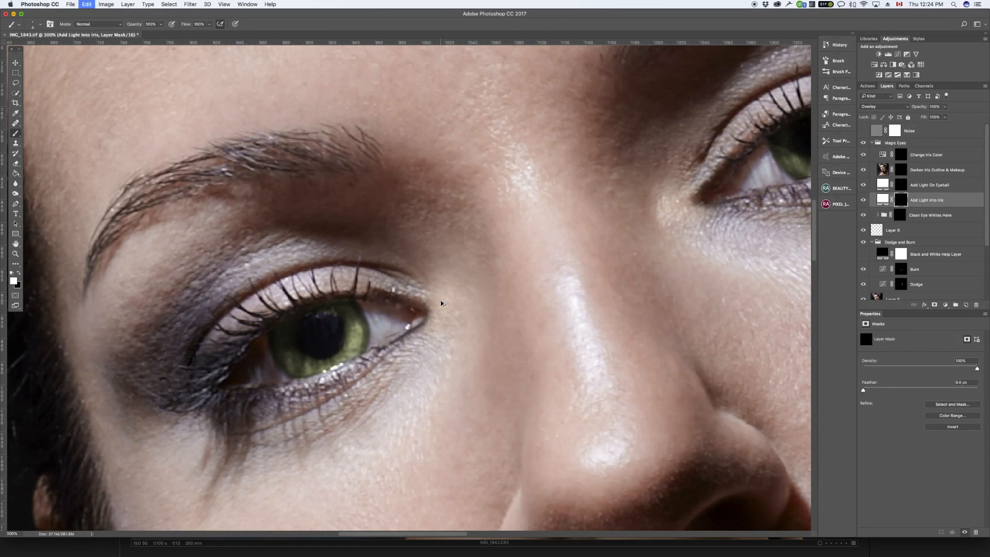
{"action": "key", "text": "super+2"}
{"action": "left_click", "coordinate": [901, 200]}
{"action": "key", "text": "super+z"}
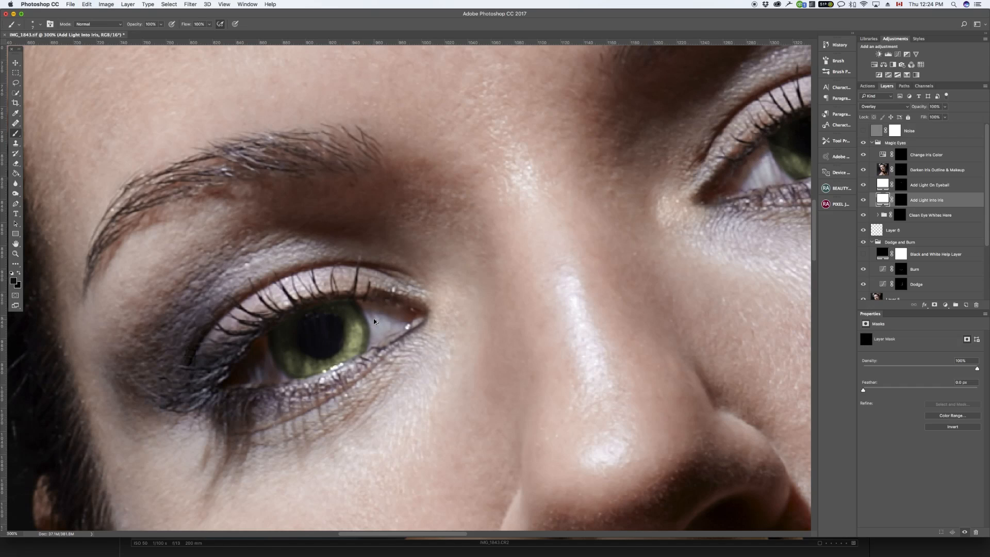
{"action": "key", "text": "super+backslash"}
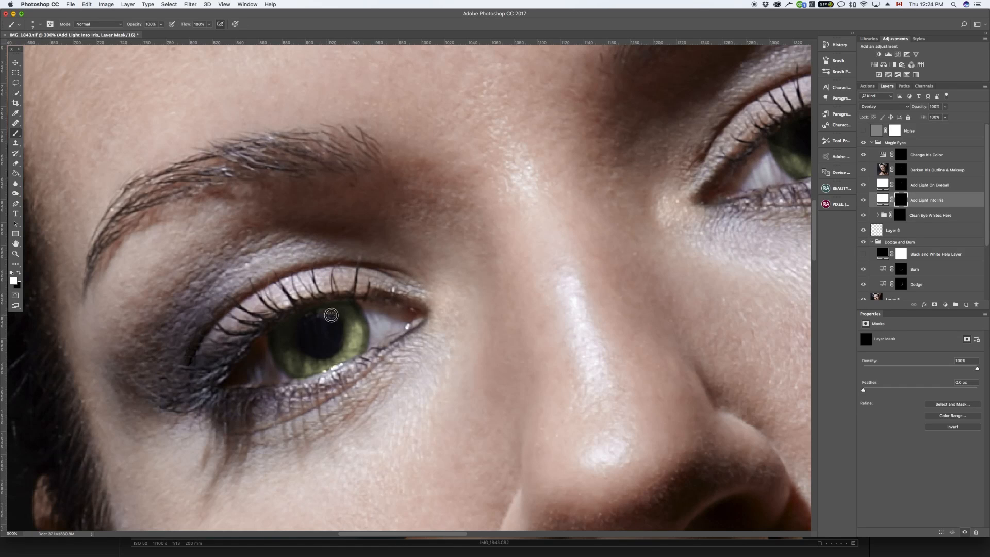
{"action": "mouse_move", "coordinate": [337, 320]}
{"action": "left_mouse_down"}
{"action": "mouse_move", "coordinate": [341, 334]}
{"action": "mouse_move", "coordinate": [333, 312]}
{"action": "left_mouse_up"}
{"action": "key", "text": "super+alt+z"}
Add light to the image-right eye's iris in the Add Light Into Iris mask with a reduced brush size.
{"action": "scroll", "coordinate": [548, 239], "scroll_direction": "right", "scroll_amount": 8}
{"action": "scroll", "coordinate": [548, 239], "scroll_direction": "up", "scroll_amount": 5}
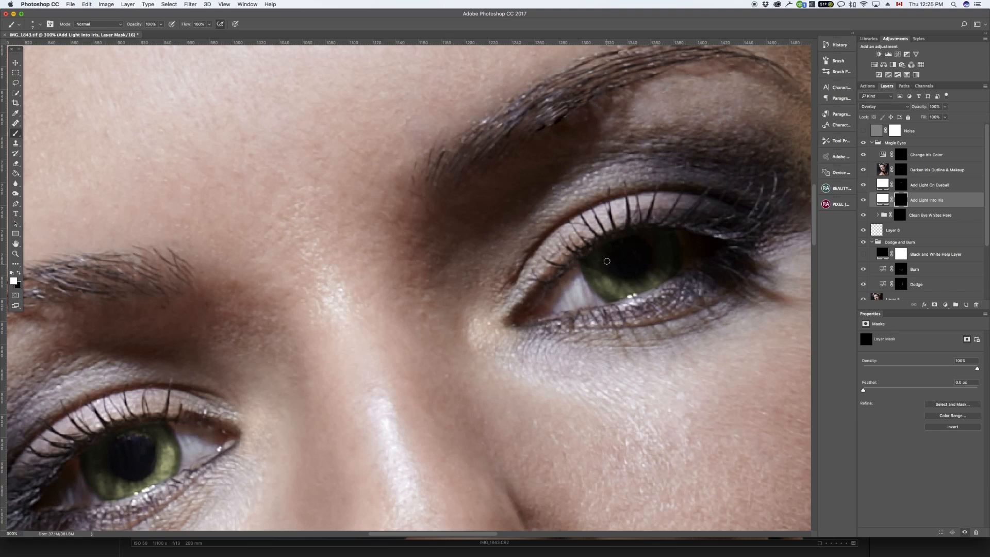
{"action": "key", "text": "["}
{"action": "key", "text": "["}
{"action": "key", "text": "["}
{"action": "key", "text": "["}
Review the brightened irises on the whole portrait and collapse the Magic Eyes group.
{"action": "key", "text": "super+minus"}
{"action": "key", "text": "super+minus"}
{"action": "key", "text": "super+minus"}
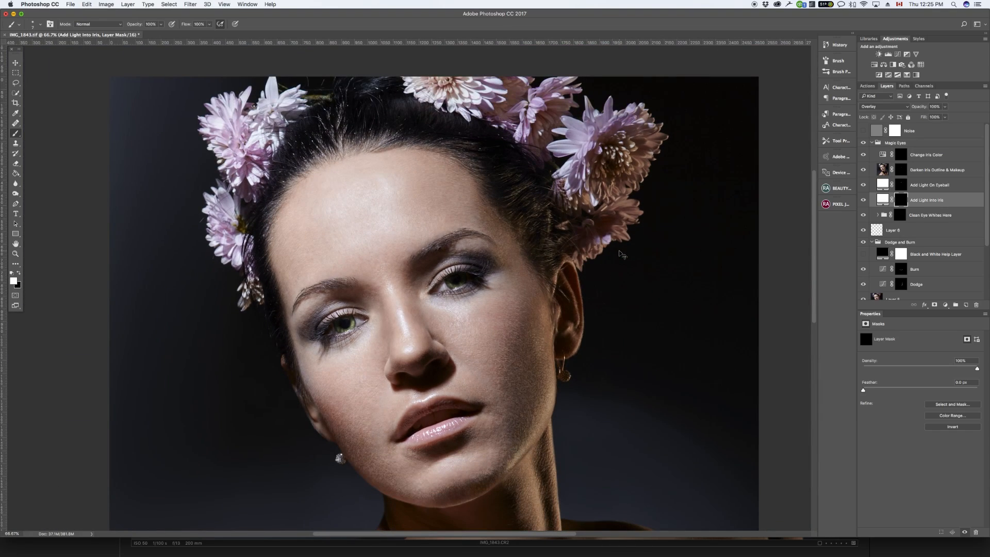
{"action": "key", "text": "super+plus"}
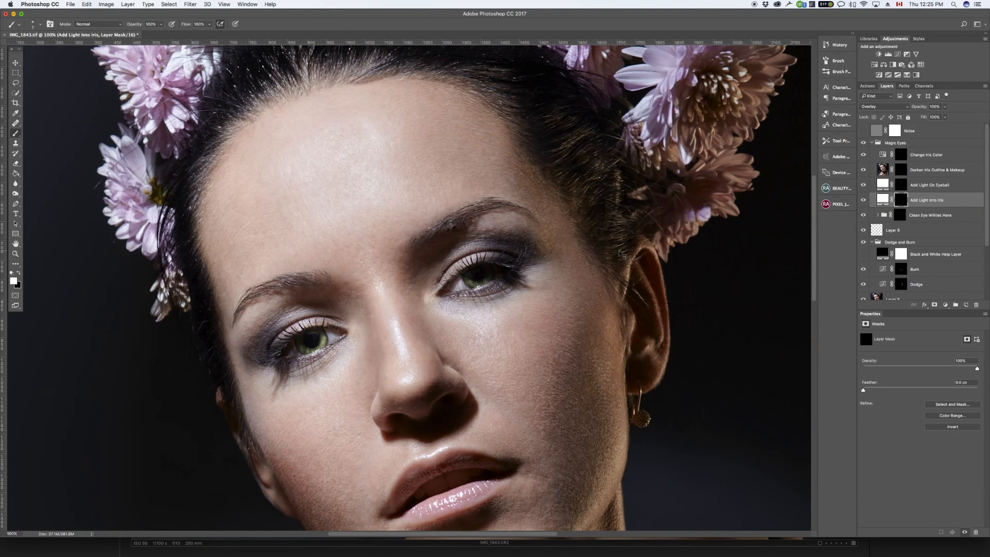
{"action": "key", "text": "super+minus"}
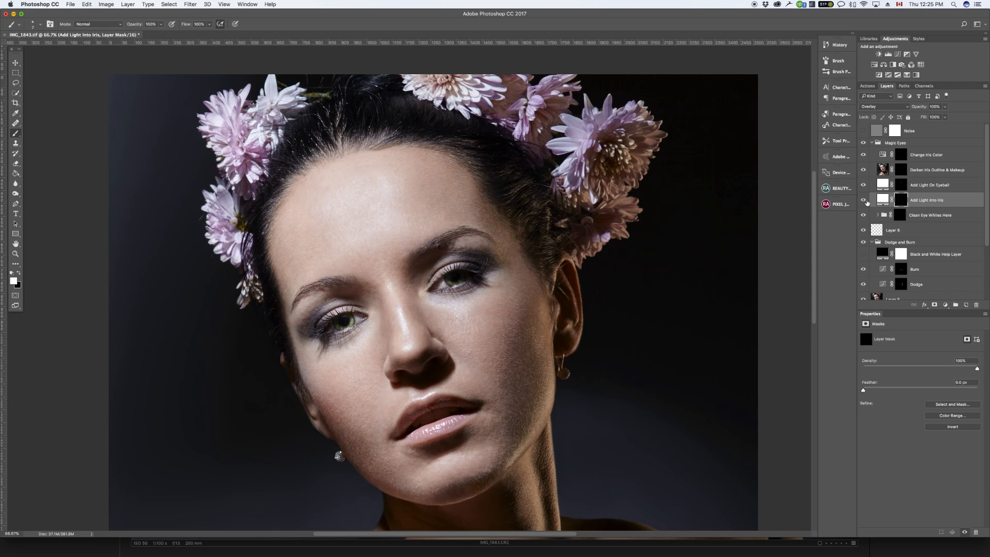
{"action": "scroll", "coordinate": [505, 299], "scroll_direction": "down", "scroll_amount": 5}
{"action": "scroll", "coordinate": [505, 299], "scroll_direction": "right", "scroll_amount": 4}
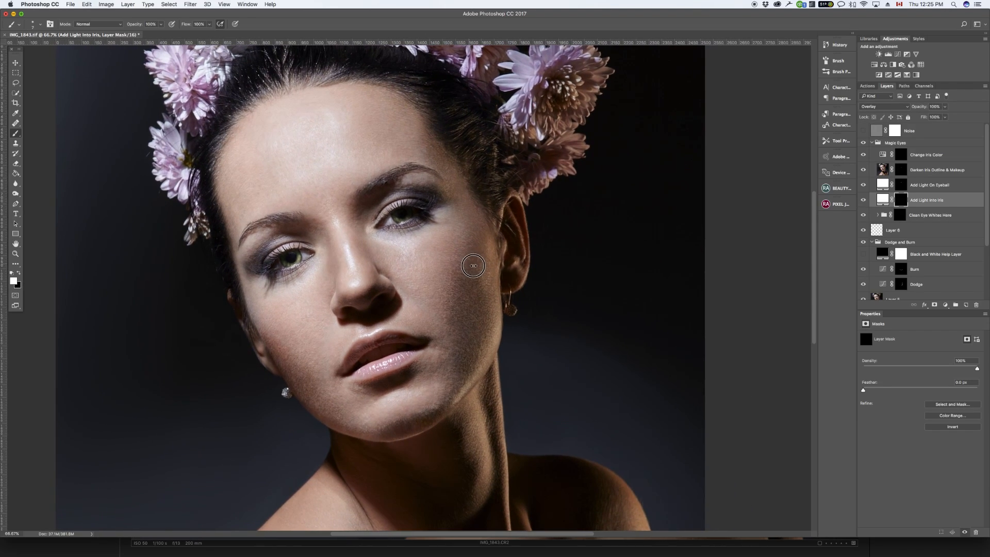
{"action": "left_click", "coordinate": [900, 219]}
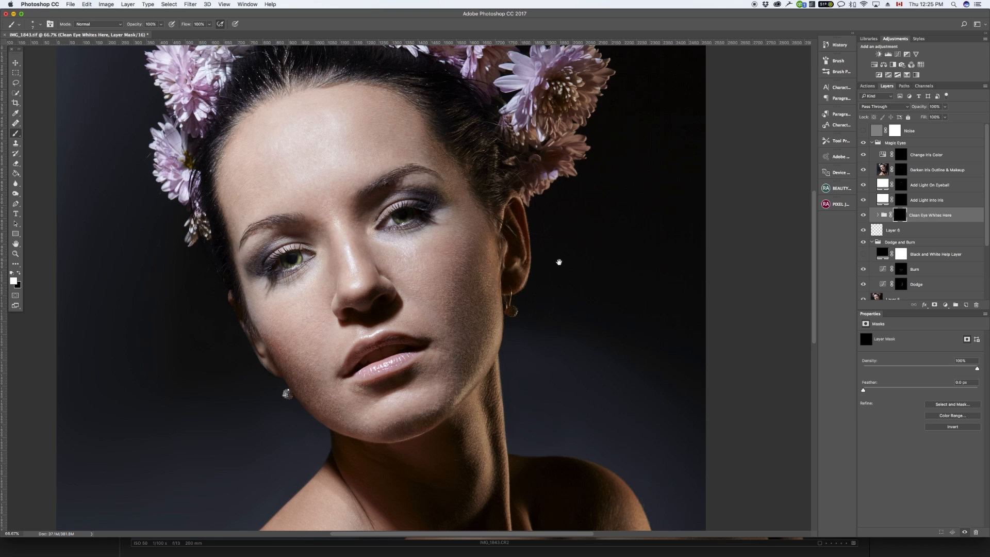
{"action": "left_click_drag", "start_coordinate": [558, 261], "coordinate": [561, 316]}
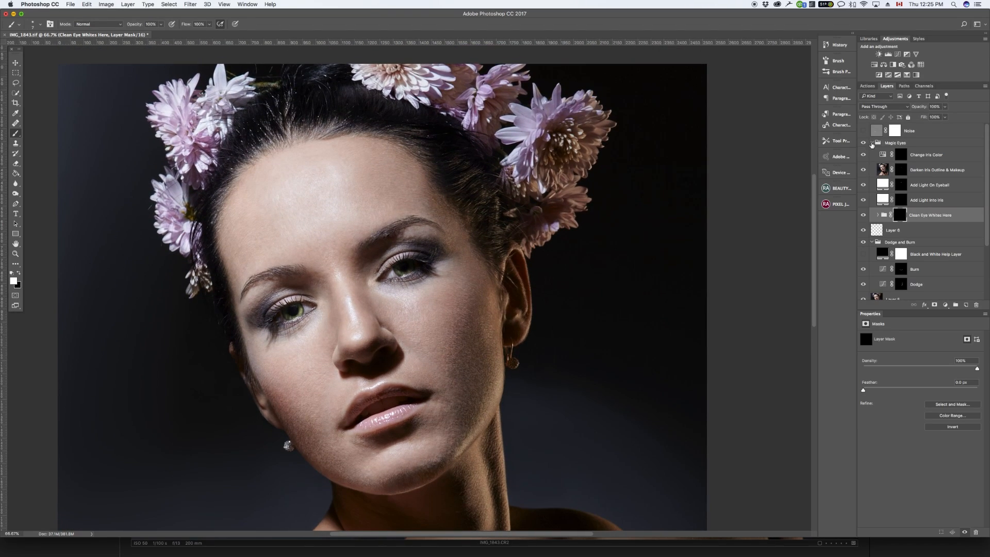
{"action": "left_click", "coordinate": [872, 144]}
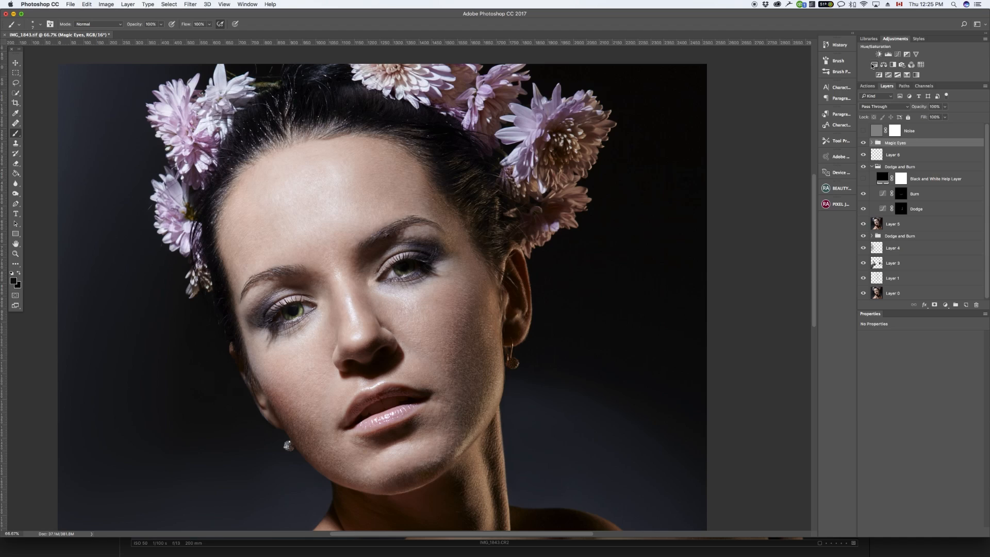
Add a Color Balance adjustment above the Magic Eyes group and shift its shadows slightly towards red and magenta.
{"action": "left_click", "coordinate": [883, 66]}
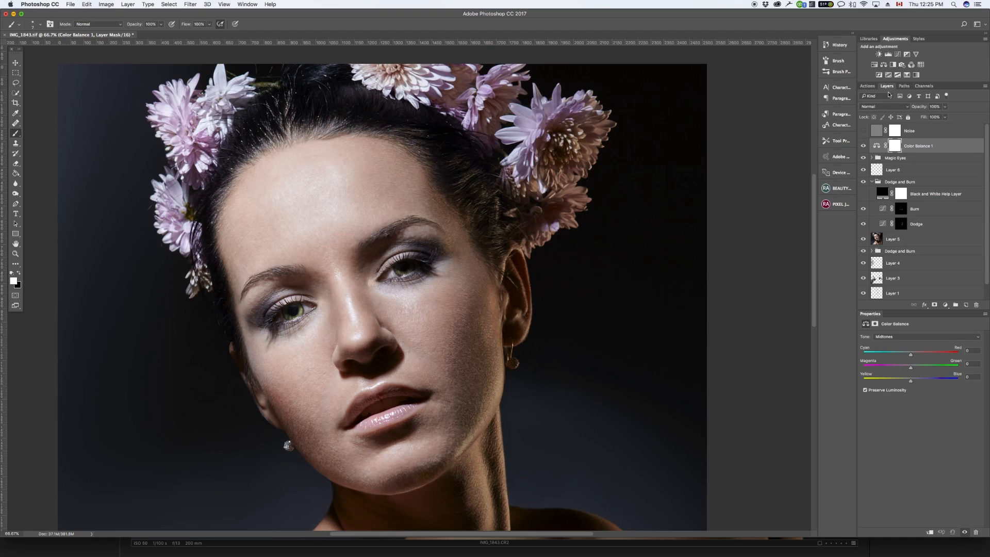
{"action": "left_click", "coordinate": [901, 337]}
{"action": "left_click", "coordinate": [907, 331]}
{"action": "key", "text": "super+minus"}
{"action": "key", "text": "super+minus"}
{"action": "key", "text": "super+plus"}
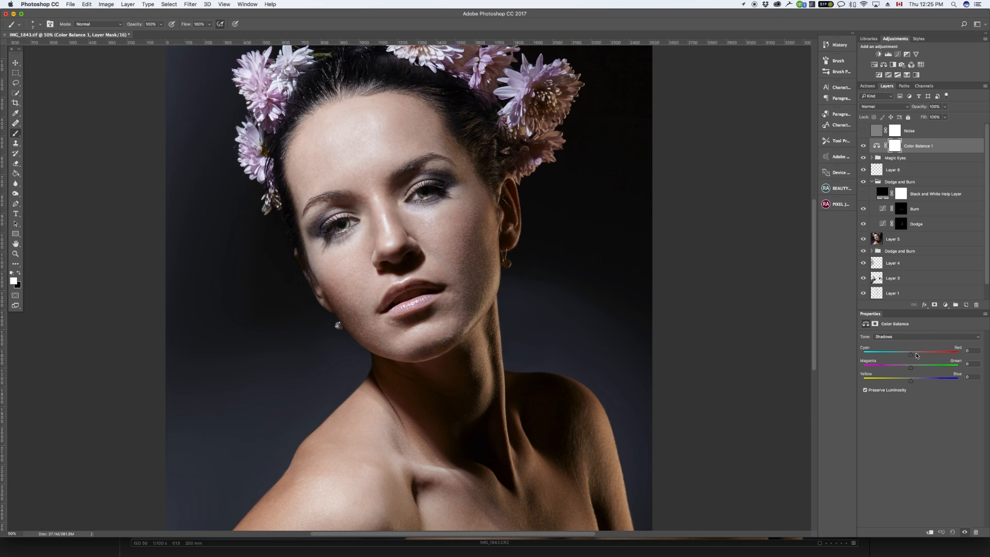
{"action": "left_click_drag", "start_coordinate": [911, 355], "coordinate": [914, 355]}
{"action": "left_click_drag", "start_coordinate": [912, 369], "coordinate": [909, 374]}
{"action": "left_click_drag", "start_coordinate": [910, 367], "coordinate": [911, 385]}
Adjust the Color Balance layer's midtones and compare the portrait with the layer hidden.
{"action": "left_click", "coordinate": [923, 336]}
{"action": "left_click", "coordinate": [923, 343]}
{"action": "left_click", "coordinate": [911, 368]}
{"action": "left_click_drag", "start_coordinate": [911, 354], "coordinate": [909, 383]}
{"action": "left_click", "coordinate": [863, 147]}
Fine-tune the cyan-red balance of the Color Balance highlights and compare the portrait with the layer hidden and shown.
{"action": "left_click", "coordinate": [915, 337]}
{"action": "left_click", "coordinate": [915, 345]}
{"action": "mouse_move", "coordinate": [911, 356]}
{"action": "left_mouse_down"}
{"action": "mouse_move", "coordinate": [912, 384]}
{"action": "mouse_move", "coordinate": [911, 367]}
{"action": "left_mouse_up"}
{"action": "left_click_drag", "start_coordinate": [909, 356], "coordinate": [908, 357]}
{"action": "left_click", "coordinate": [864, 146]}
{"action": "left_click", "coordinate": [863, 146]}
{"action": "left_click", "coordinate": [864, 147]}
{"action": "left_click", "coordinate": [864, 147]}
{"action": "key", "text": "super+minus"}
{"action": "key", "text": "super+plus"}
Add a Levels adjustment above the Color Balance layer and set its white input level to 244.
{"action": "left_click", "coordinate": [888, 54]}
{"action": "mouse_move", "coordinate": [974, 394]}
{"action": "left_mouse_down"}
{"action": "mouse_move", "coordinate": [960, 394]}
{"action": "mouse_move", "coordinate": [970, 395]}
{"action": "left_mouse_up"}
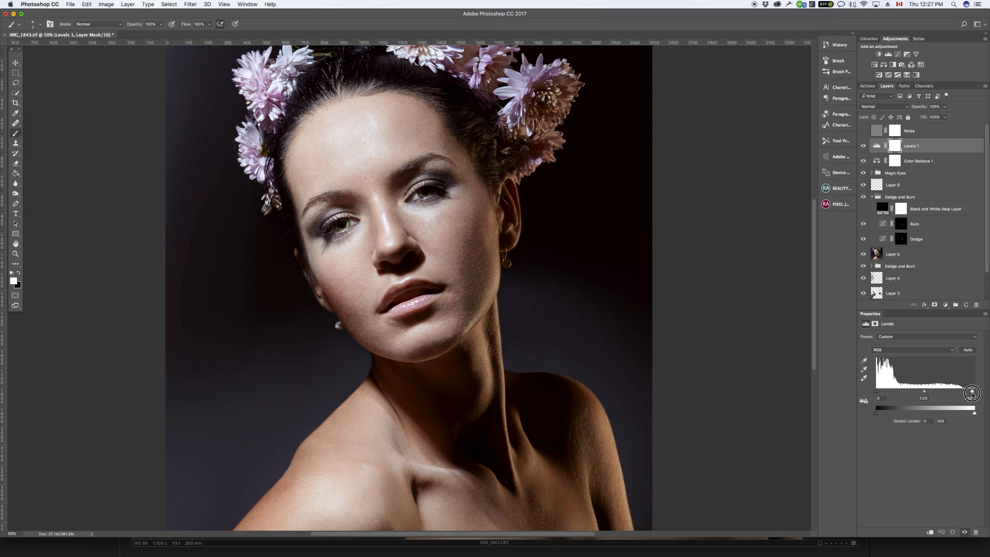
{"action": "left_click_drag", "start_coordinate": [923, 392], "coordinate": [922, 396]}
{"action": "left_click_drag", "start_coordinate": [972, 392], "coordinate": [966, 415]}
{"action": "key", "text": "super+z"}
Compare the portrait with the Levels layer hidden and shown, and turn on the Noise layer's visibility.
{"action": "left_click", "coordinate": [864, 146]}
{"action": "left_click", "coordinate": [865, 146]}
{"action": "left_click", "coordinate": [865, 146]}
{"action": "left_click", "coordinate": [864, 147]}
{"action": "left_click", "coordinate": [865, 132]}
{"action": "left_click", "coordinate": [868, 86]}
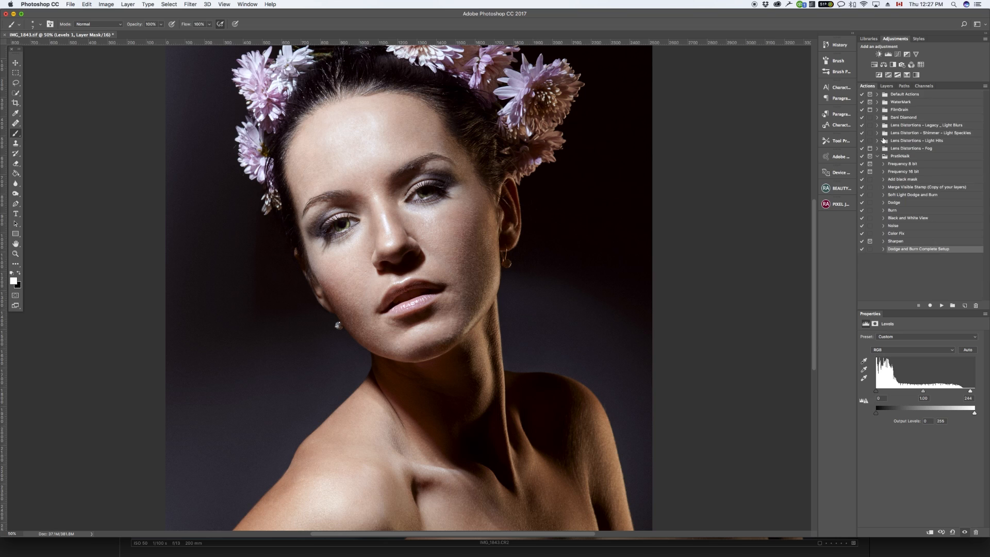
{"action": "left_click", "coordinate": [886, 86]}
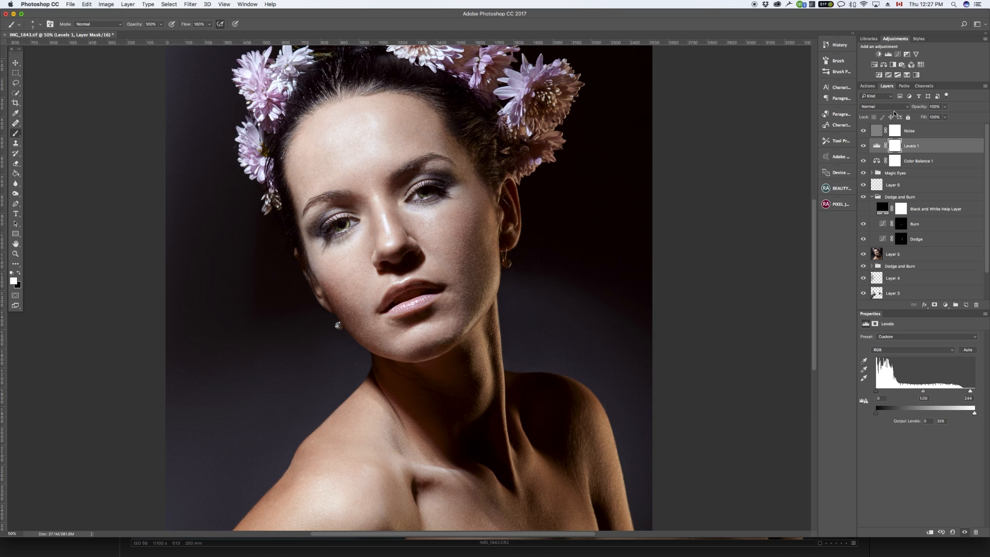
Add a Hue/Saturation adjustment above the Levels layer and invert its mask to black.
{"action": "left_click", "coordinate": [875, 64]}
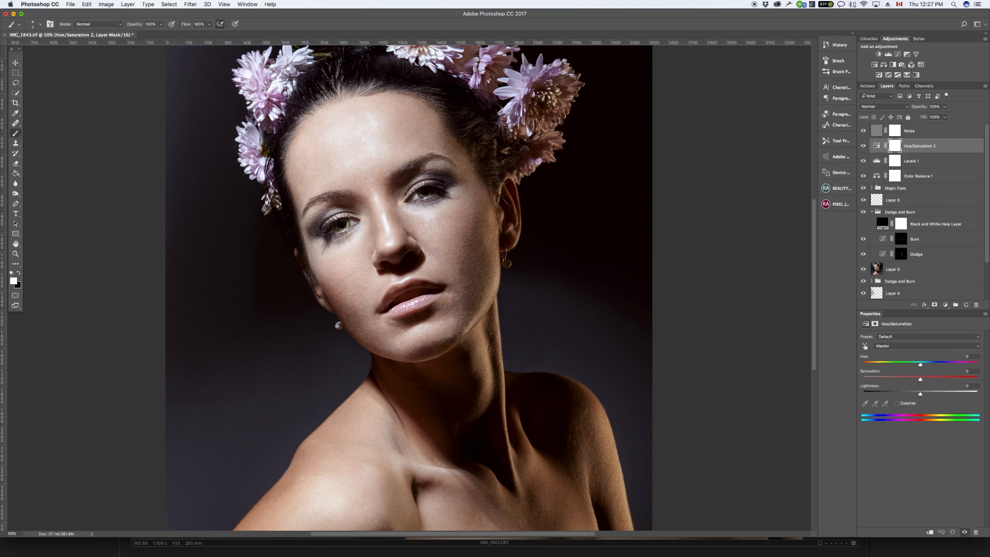
{"action": "left_click", "coordinate": [895, 147]}
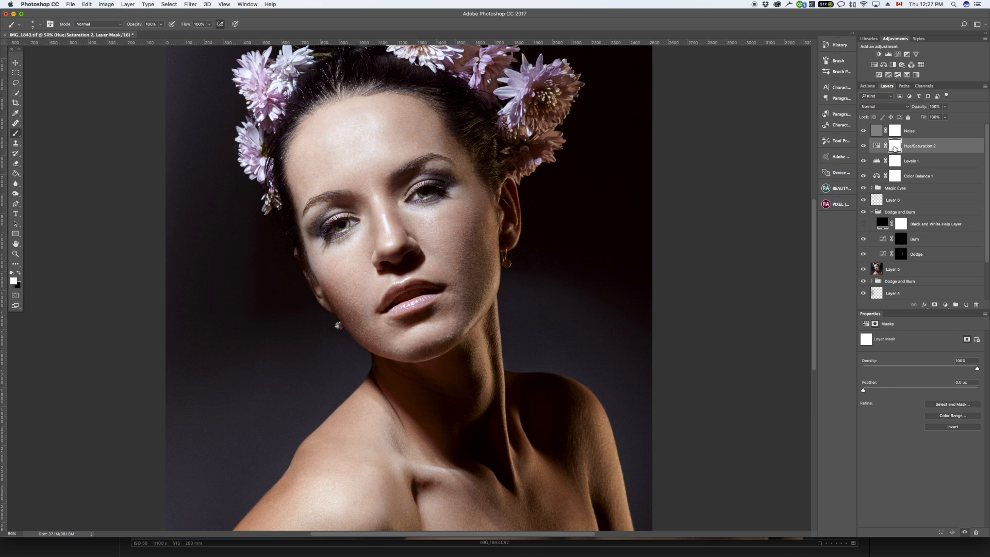
{"action": "key", "text": "super+i"}
Paint the hair flowers white in the Hue/Saturation mask, starting with a large brush and reducing its size for smaller areas.
{"action": "key", "text": "bracketright"}
{"action": "key", "text": "bracketright"}
{"action": "key", "text": "bracketright"}
{"action": "key", "text": "bracketright"}
{"action": "key", "text": "bracketright"}
{"action": "key", "text": "bracketright"}
{"action": "key", "text": "bracketright"}
{"action": "key", "text": "bracketright"}
{"action": "key", "text": "bracketright"}
{"action": "key", "text": "bracketright"}
{"action": "key", "text": "bracketright"}
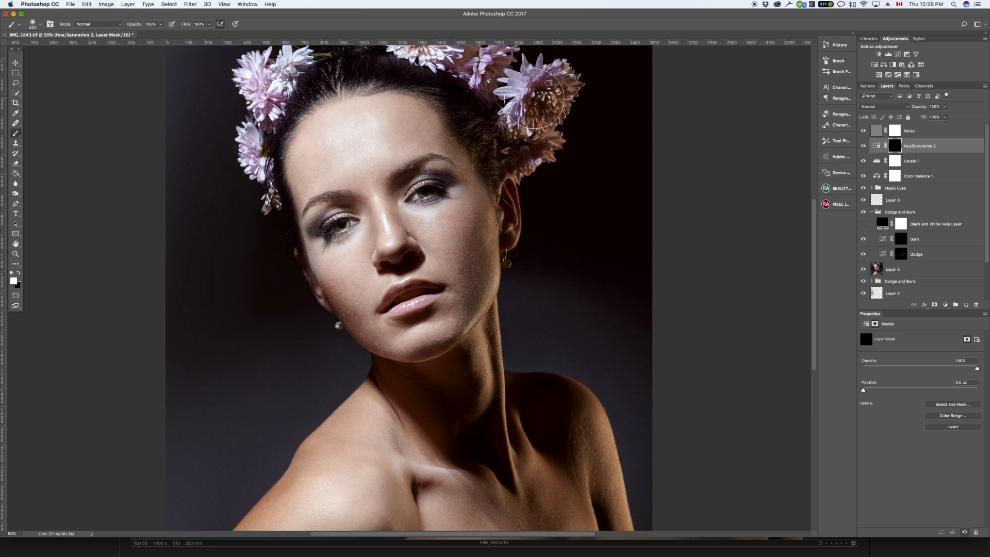
{"action": "key", "text": "bracketleft"}
{"action": "key", "text": "bracketleft"}
{"action": "left_click_drag", "start_coordinate": [477, 60], "coordinate": [418, 54]}
{"action": "mouse_move", "coordinate": [268, 74]}
{"action": "left_mouse_down"}
{"action": "mouse_move", "coordinate": [250, 161]}
{"action": "mouse_move", "coordinate": [247, 146]}
{"action": "mouse_move", "coordinate": [258, 175]}
{"action": "left_mouse_up"}
{"action": "key", "text": "bracketleft"}
{"action": "key", "text": "bracketleft"}
{"action": "key", "text": "bracketleft"}
{"action": "key", "text": "bracketleft"}
{"action": "key", "text": "bracketleft"}
{"action": "key", "text": "bracketleft"}
{"action": "key", "text": "bracketleft"}
Shift the flowers' colour with the Hue/Saturation adjustment, setting hue to +36 and saturation to +28.
{"action": "left_click", "coordinate": [876, 146]}
{"action": "left_click_drag", "start_coordinate": [922, 366], "coordinate": [905, 370]}
{"action": "left_click_drag", "start_coordinate": [898, 371], "coordinate": [930, 381]}
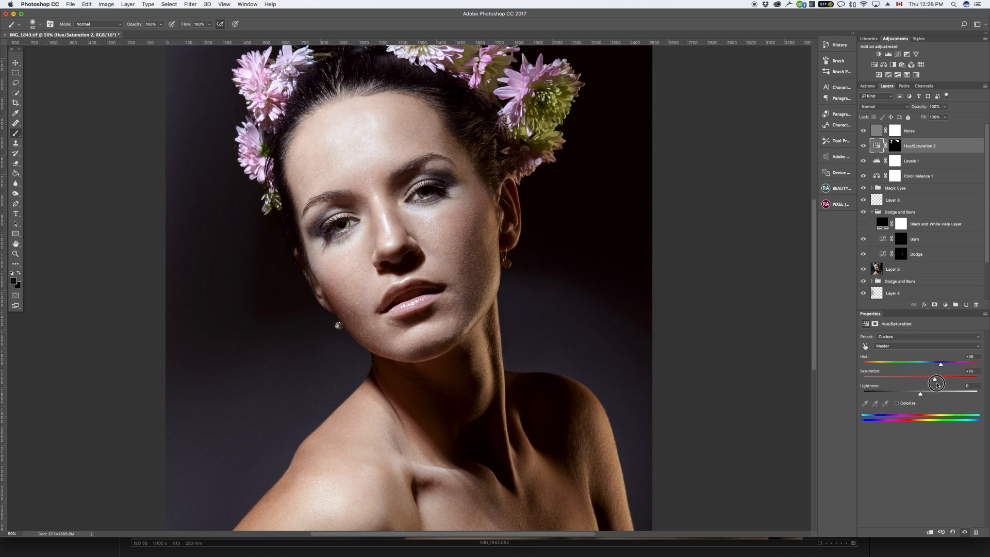
{"action": "left_click_drag", "start_coordinate": [925, 386], "coordinate": [941, 385]}
Brush over the hair flowers in the Hue/Saturation mask and compare the portrait with that adjustment hidden and shown.
{"action": "left_click", "coordinate": [895, 146]}
{"action": "mouse_move", "coordinate": [533, 90]}
{"action": "left_mouse_down"}
{"action": "mouse_move", "coordinate": [563, 67]}
{"action": "mouse_move", "coordinate": [575, 82]}
{"action": "mouse_move", "coordinate": [569, 72]}
{"action": "mouse_move", "coordinate": [571, 93]}
{"action": "mouse_move", "coordinate": [556, 64]}
{"action": "mouse_move", "coordinate": [534, 70]}
{"action": "mouse_move", "coordinate": [543, 72]}
{"action": "mouse_move", "coordinate": [539, 59]}
{"action": "mouse_move", "coordinate": [540, 75]}
{"action": "mouse_move", "coordinate": [527, 63]}
{"action": "mouse_move", "coordinate": [529, 84]}
{"action": "mouse_move", "coordinate": [499, 63]}
{"action": "mouse_move", "coordinate": [484, 74]}
{"action": "mouse_move", "coordinate": [454, 51]}
{"action": "mouse_move", "coordinate": [420, 54]}
{"action": "mouse_move", "coordinate": [443, 62]}
{"action": "mouse_move", "coordinate": [317, 67]}
{"action": "mouse_move", "coordinate": [291, 59]}
{"action": "mouse_move", "coordinate": [300, 78]}
{"action": "mouse_move", "coordinate": [268, 99]}
{"action": "mouse_move", "coordinate": [251, 73]}
{"action": "mouse_move", "coordinate": [259, 96]}
{"action": "mouse_move", "coordinate": [259, 63]}
{"action": "mouse_move", "coordinate": [275, 204]}
{"action": "left_mouse_up"}
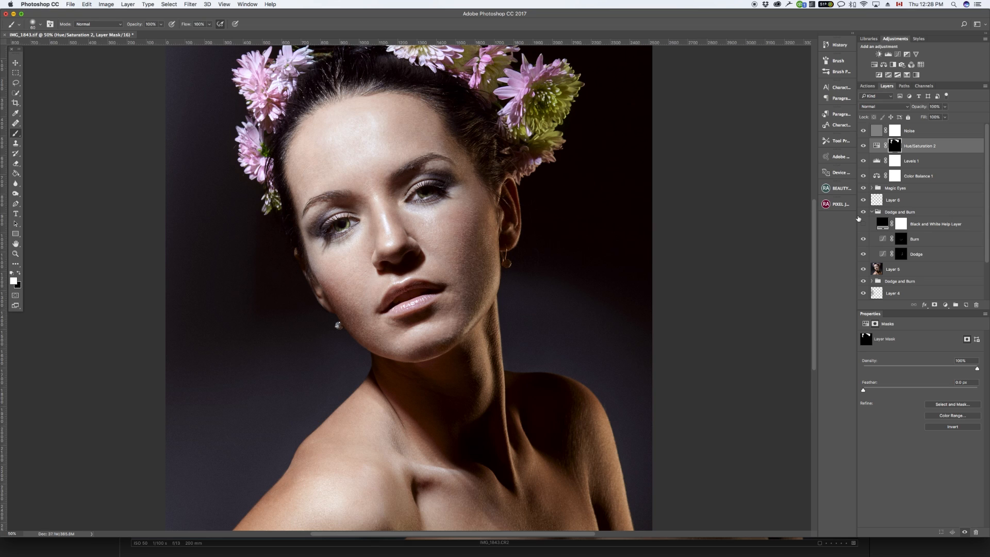
{"action": "left_click", "coordinate": [863, 147]}
{"action": "left_click", "coordinate": [862, 147]}
{"action": "left_click", "coordinate": [863, 148]}
{"action": "left_click", "coordinate": [863, 150]}
{"action": "left_click", "coordinate": [862, 148]}
{"action": "left_click", "coordinate": [862, 148]}
Set the flowers' saturation to +24, try a lightness of -11 and return it to 0, and compare the result with the layer hidden.
{"action": "left_click", "coordinate": [876, 146]}
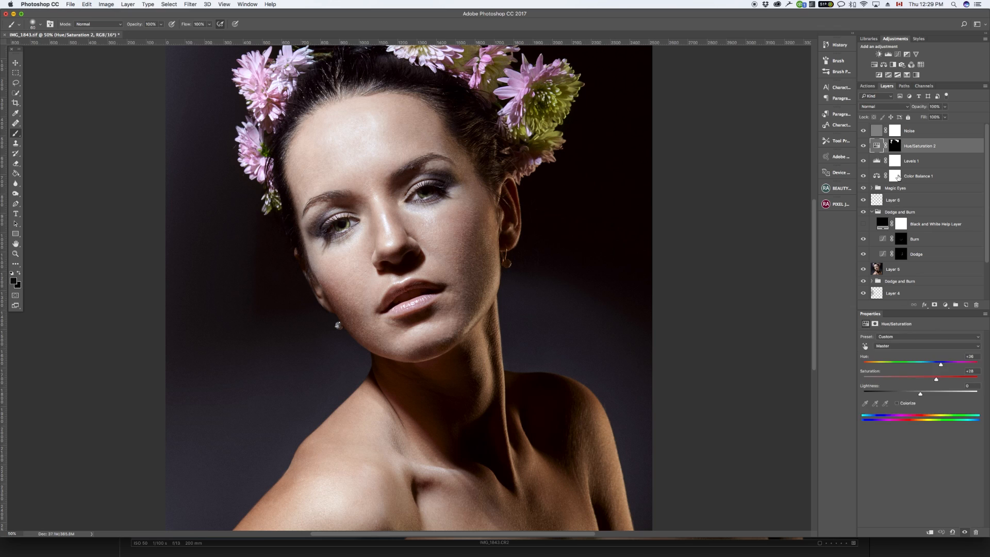
{"action": "mouse_move", "coordinate": [937, 381]}
{"action": "left_mouse_down"}
{"action": "mouse_move", "coordinate": [957, 382]}
{"action": "mouse_move", "coordinate": [941, 384]}
{"action": "left_mouse_up"}
{"action": "left_click_drag", "start_coordinate": [920, 395], "coordinate": [914, 396]}
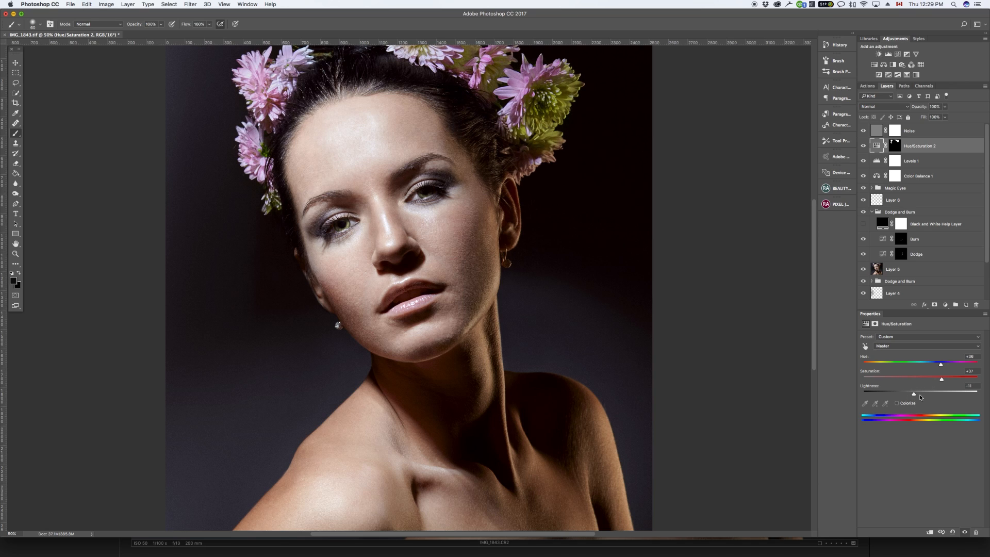
{"action": "left_click", "coordinate": [919, 394]}
{"action": "mouse_move", "coordinate": [941, 382]}
{"action": "left_mouse_down"}
{"action": "mouse_move", "coordinate": [922, 380]}
{"action": "mouse_move", "coordinate": [934, 381]}
{"action": "left_mouse_up"}
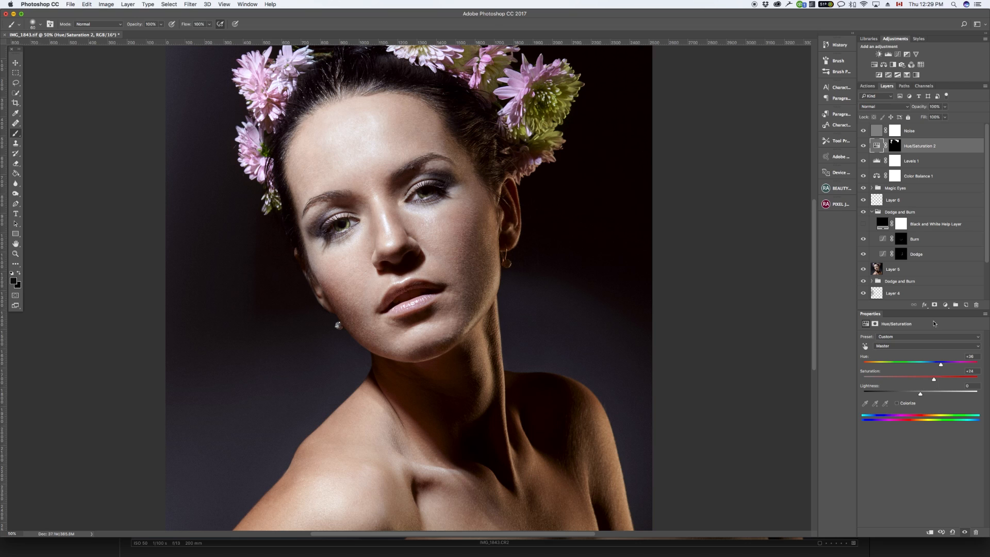
{"action": "left_click", "coordinate": [863, 146]}
{"action": "left_click", "coordinate": [864, 147]}
{"action": "left_click", "coordinate": [864, 146]}
{"action": "left_click", "coordinate": [864, 146]}
{"action": "left_click", "coordinate": [902, 65]}
{"action": "left_click", "coordinate": [902, 65]}
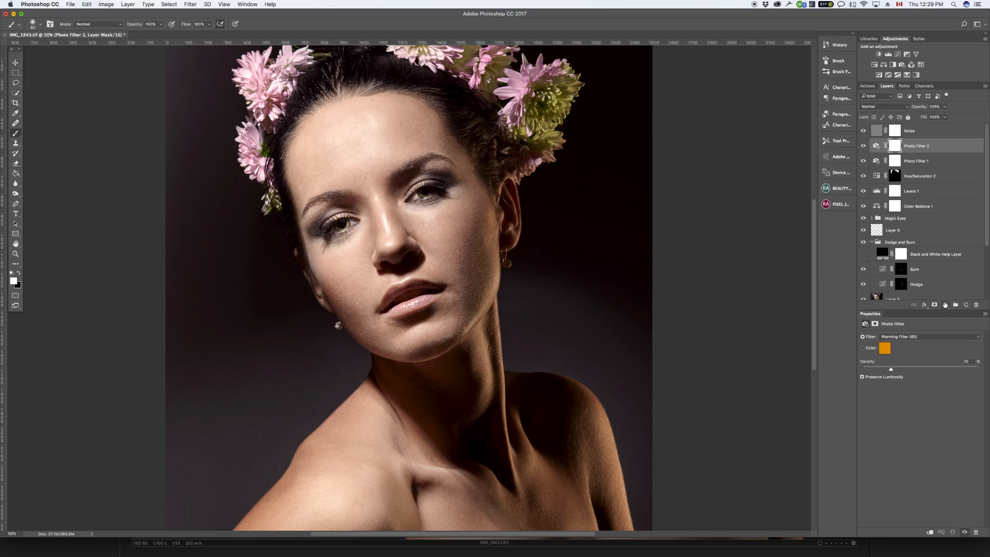
{"action": "key", "text": "super+z"}
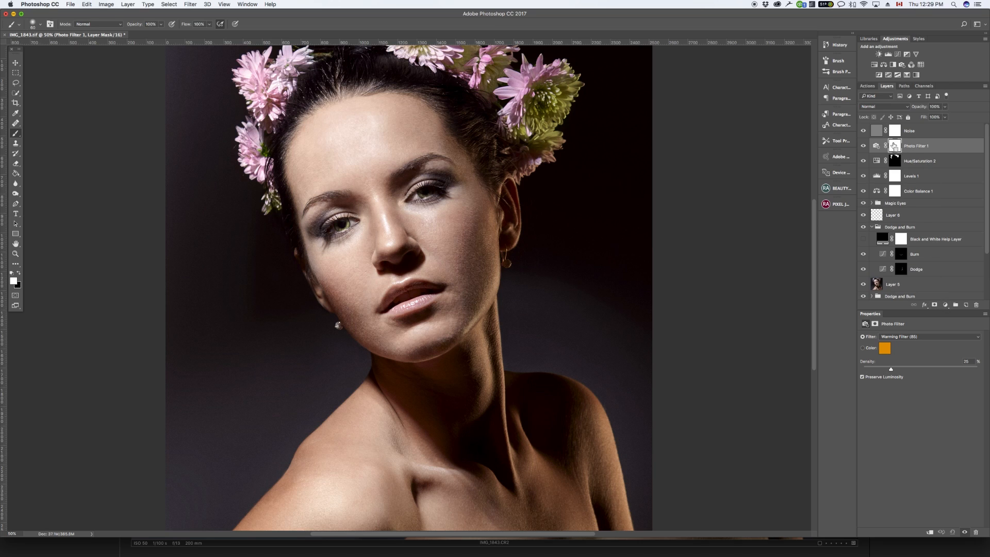
{"action": "key", "text": "super+z"}
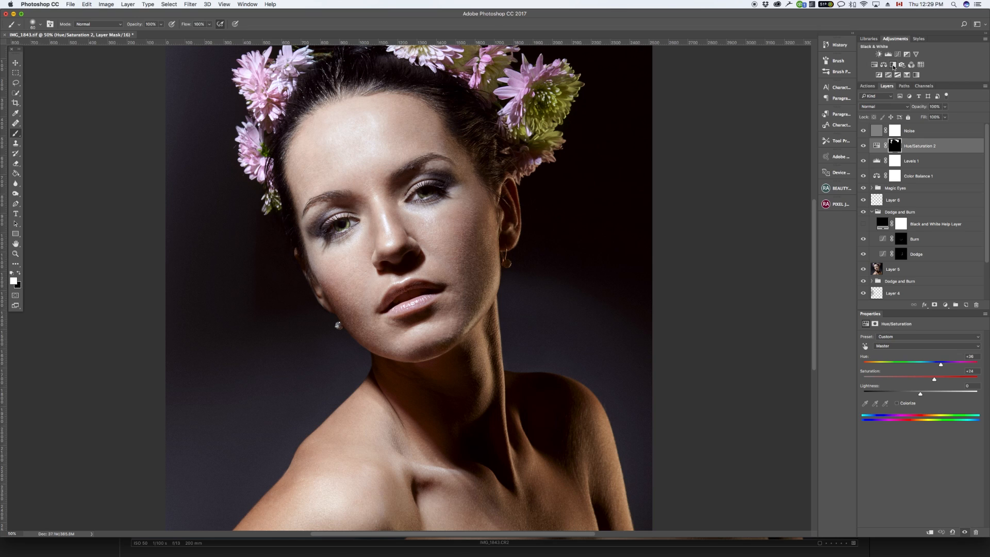
Add a Vibrance adjustment above the Hue/Saturation layer, set vibrance to +45, and compare the portrait with it hidden and shown.
{"action": "left_click", "coordinate": [916, 54]}
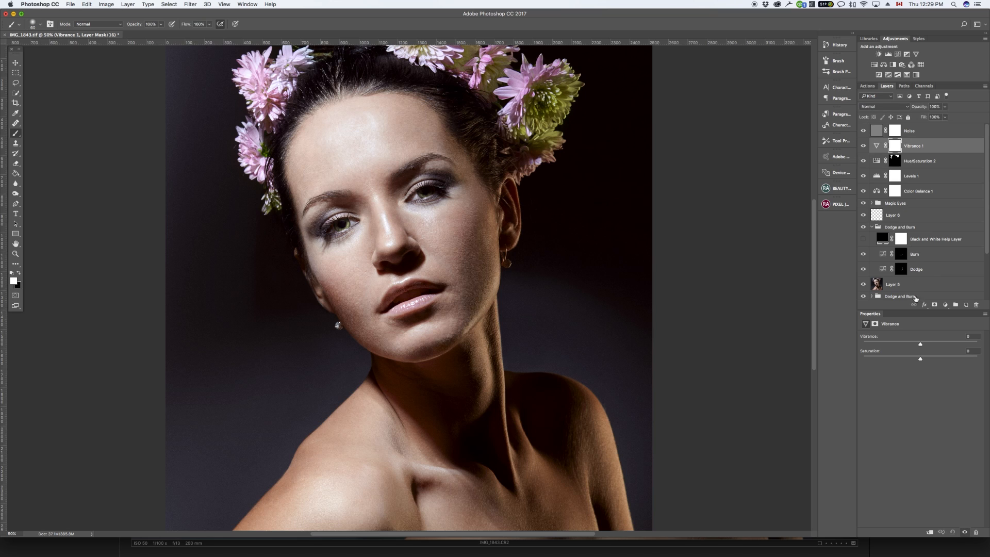
{"action": "left_click_drag", "start_coordinate": [923, 346], "coordinate": [939, 347]}
{"action": "left_click", "coordinate": [863, 146]}
{"action": "left_click", "coordinate": [864, 146]}
{"action": "left_click", "coordinate": [864, 147]}
{"action": "left_click", "coordinate": [863, 146]}
{"action": "left_click_drag", "start_coordinate": [938, 346], "coordinate": [946, 349]}
{"action": "left_click", "coordinate": [864, 147]}
Collapse the open Dodge and Burn group and compare the original bottom layer alone with the full retouch.
{"action": "left_click", "coordinate": [872, 227]}
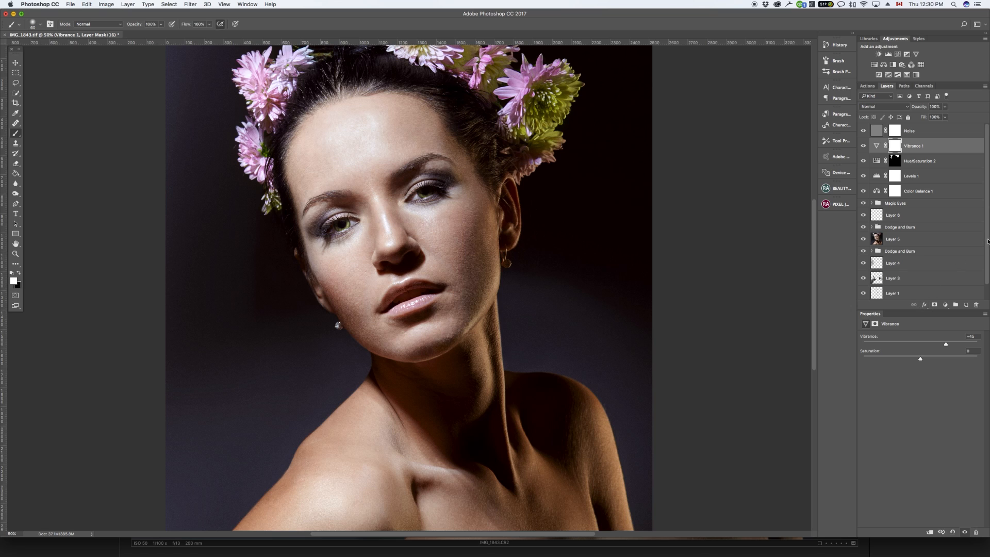
{"action": "scroll", "coordinate": [987, 241], "scroll_direction": "down", "scroll_amount": 1}
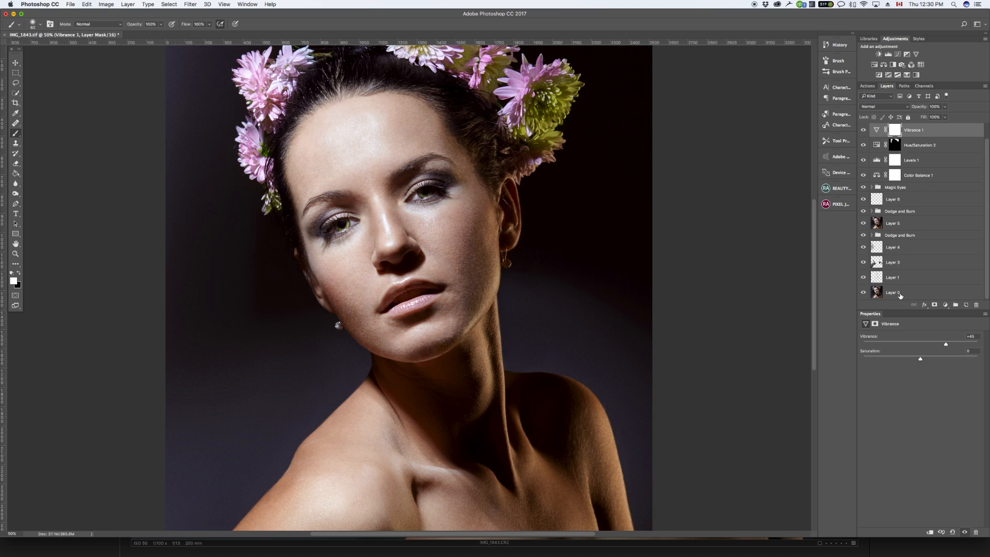
{"action": "left_click", "coordinate": [899, 295]}
{"action": "left_click", "coordinate": [864, 294], "text": "alt"}
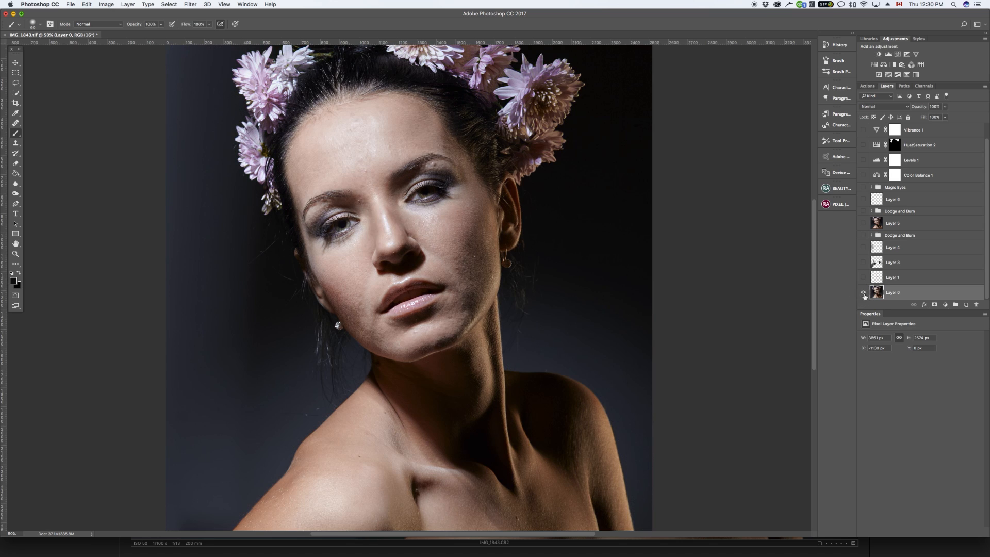
{"action": "left_click", "coordinate": [864, 293], "text": "alt"}
{"action": "left_click", "coordinate": [864, 293], "text": "alt"}
{"action": "left_click", "coordinate": [863, 294], "text": "alt"}
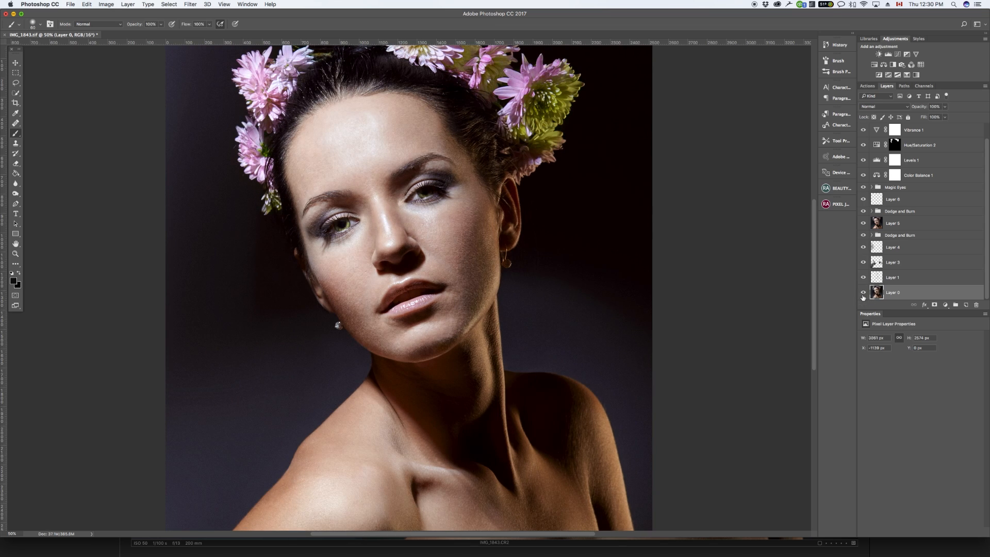
{"action": "left_click", "coordinate": [864, 294], "text": "alt"}
{"action": "left_click", "coordinate": [863, 293], "text": "alt"}
{"action": "scroll", "coordinate": [980, 219], "scroll_direction": "up", "scroll_amount": 1}
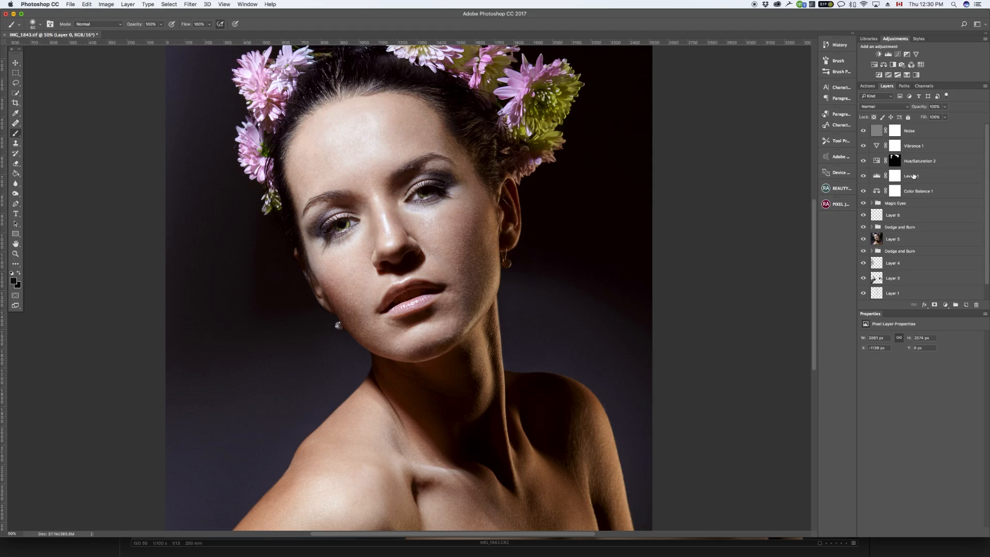
Hide the Noise layer and stamp all visible layers into a new layer directly above the Vibrance adjustment.
{"action": "left_click", "coordinate": [911, 147]}
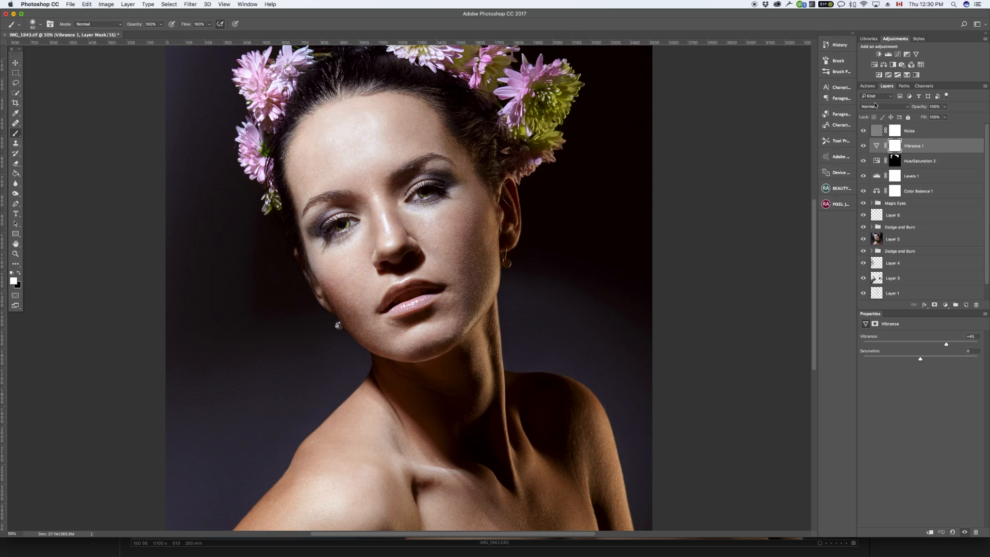
{"action": "key", "text": "super+alt+shift+e"}
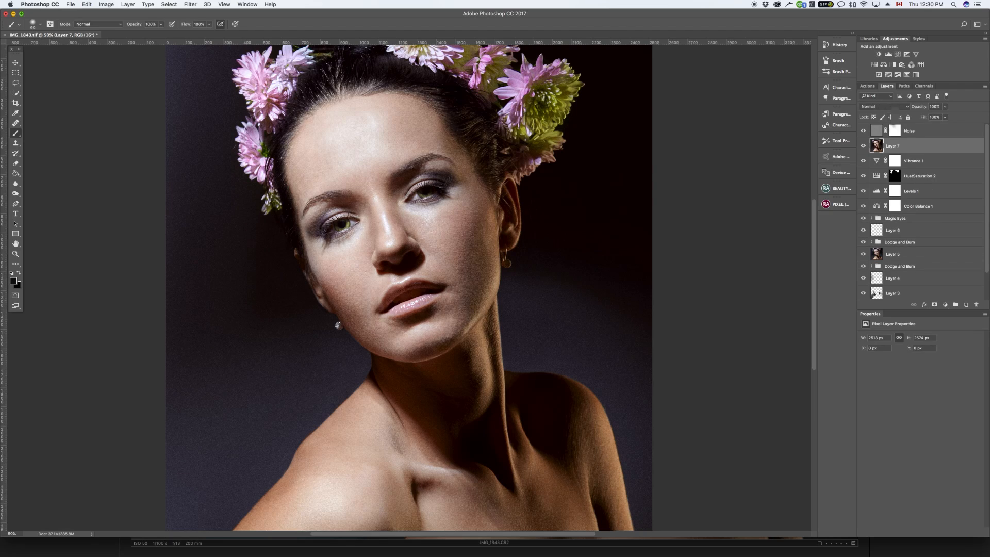
{"action": "key", "text": "super+z"}
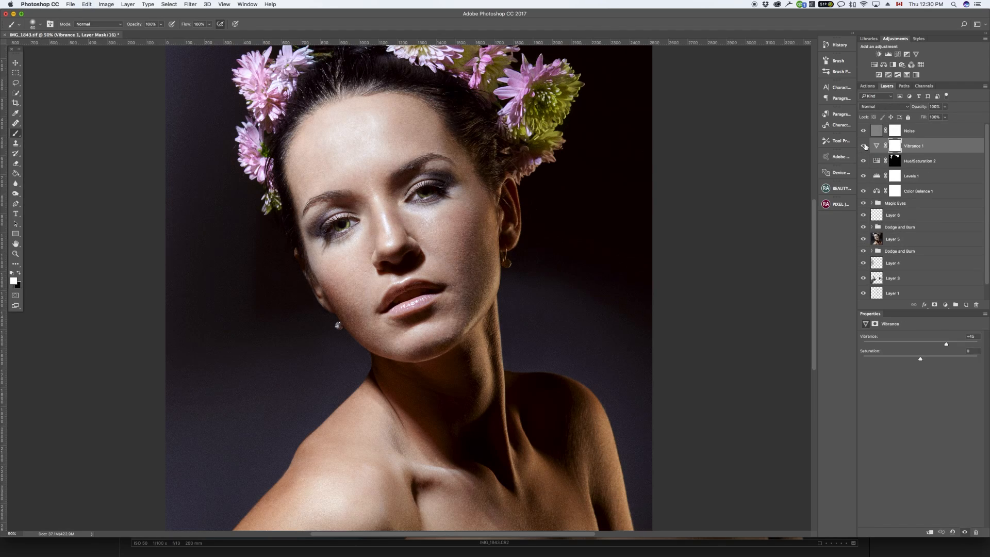
{"action": "left_click", "coordinate": [864, 131]}
{"action": "key", "text": "super+alt+shift+e"}
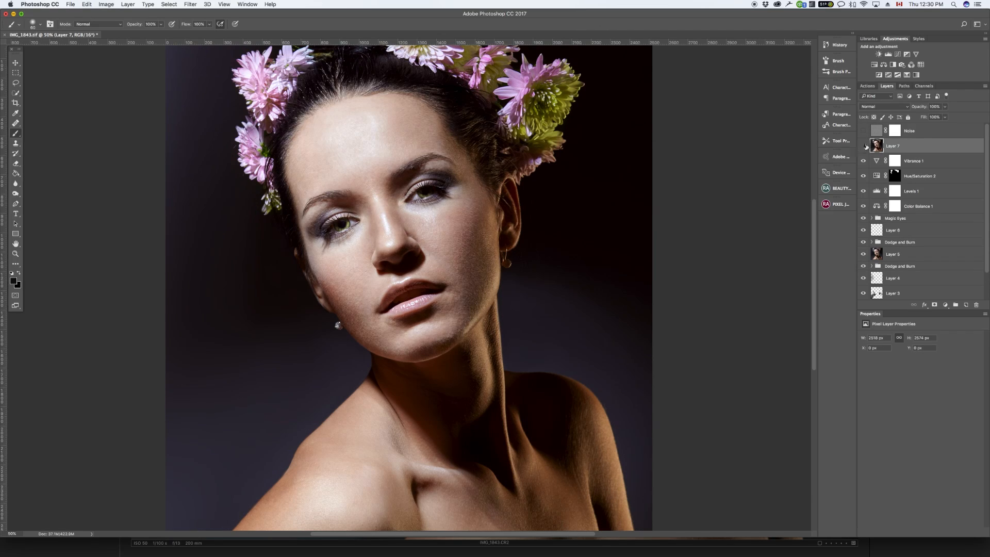
Run the Sharpen action on the stamped layer, accepting a High Pass radius of 3.3 pixels.
{"action": "left_click", "coordinate": [868, 87]}
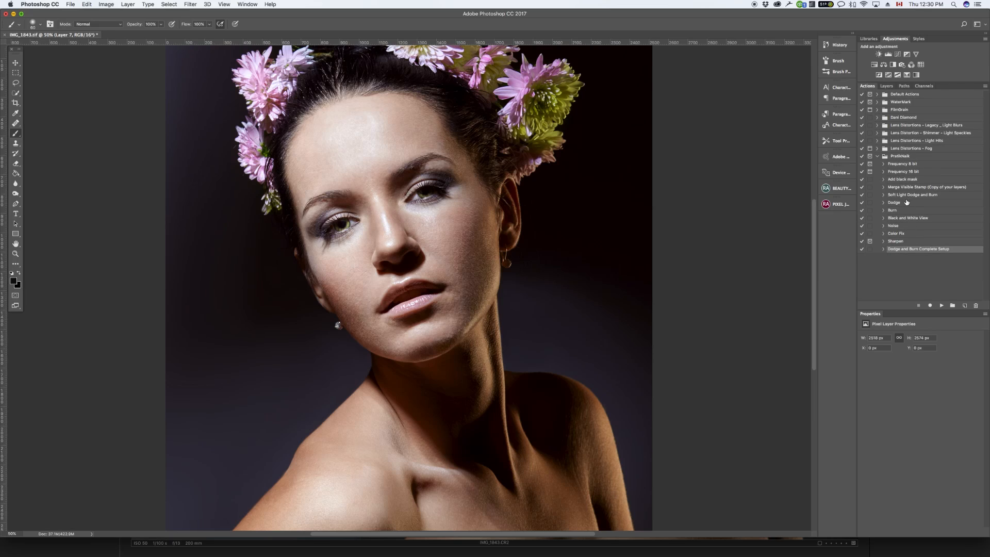
{"action": "left_click", "coordinate": [905, 241]}
{"action": "left_click", "coordinate": [940, 306]}
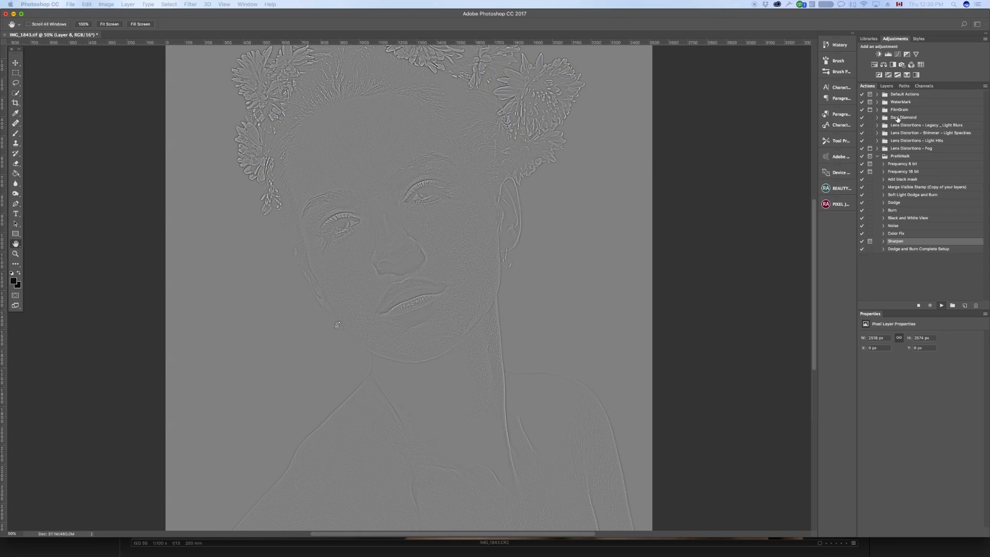
{"action": "left_click", "coordinate": [886, 86]}
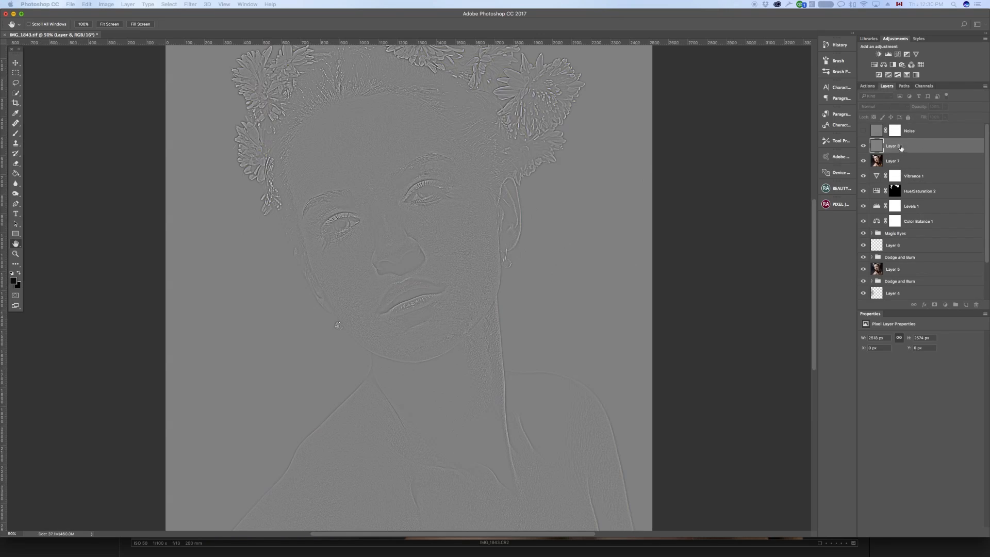
{"action": "left_click", "coordinate": [867, 87]}
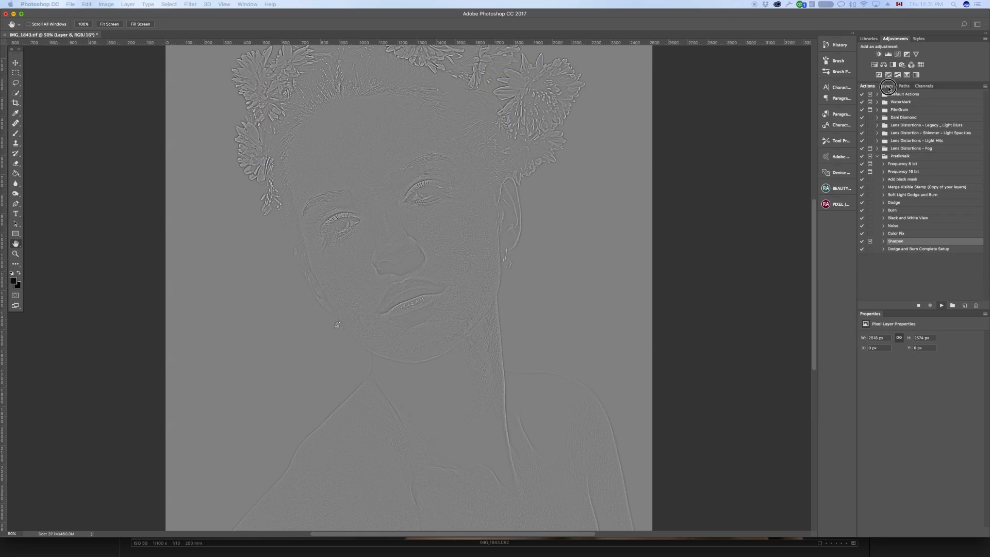
{"action": "left_click", "coordinate": [886, 86]}
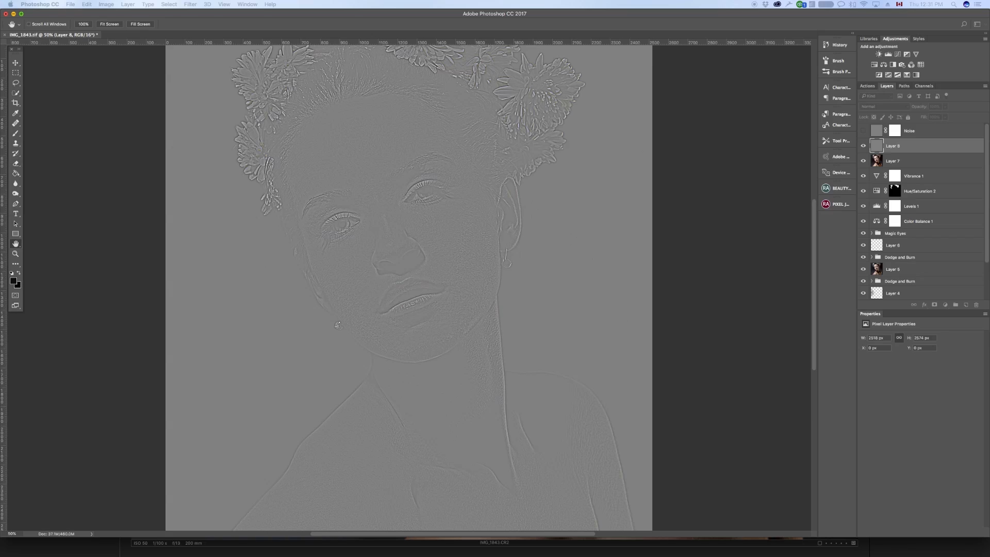
{"action": "left_click_drag", "start_coordinate": [464, 477], "coordinate": [603, 199]}
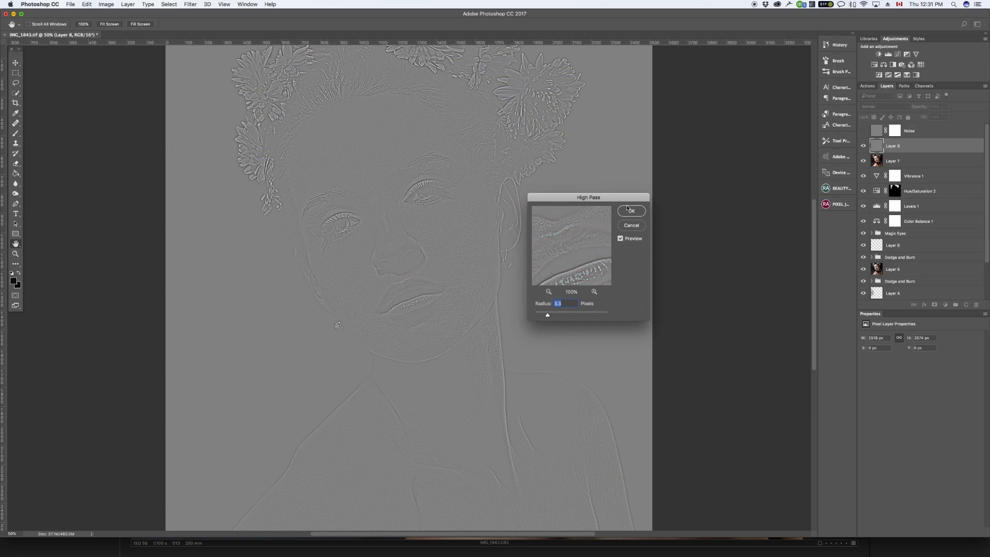
{"action": "key", "text": "Return"}
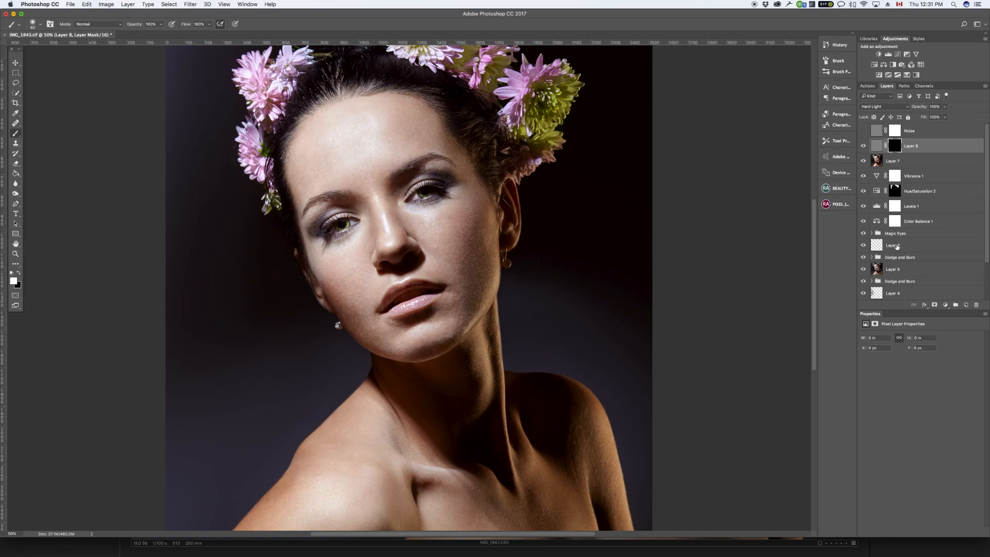
Show the Noise layer again, select the sharpening layer's black mask, and preview the sharpening at 100% by inverting the mask twice.
{"action": "left_click", "coordinate": [863, 146]}
{"action": "left_click", "coordinate": [864, 147]}
{"action": "left_click", "coordinate": [864, 147]}
{"action": "left_click", "coordinate": [864, 146]}
{"action": "left_click", "coordinate": [892, 147]}
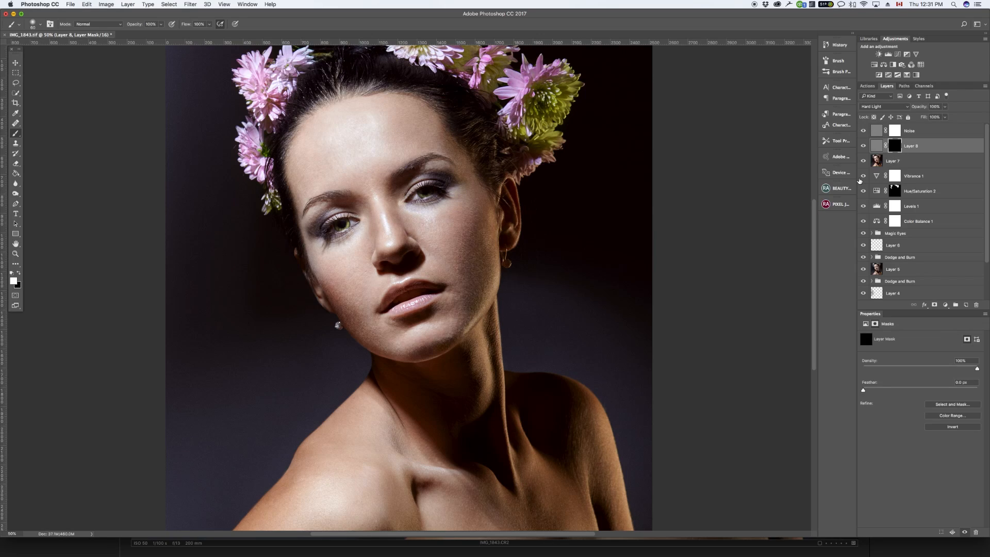
{"action": "key", "text": "super+1"}
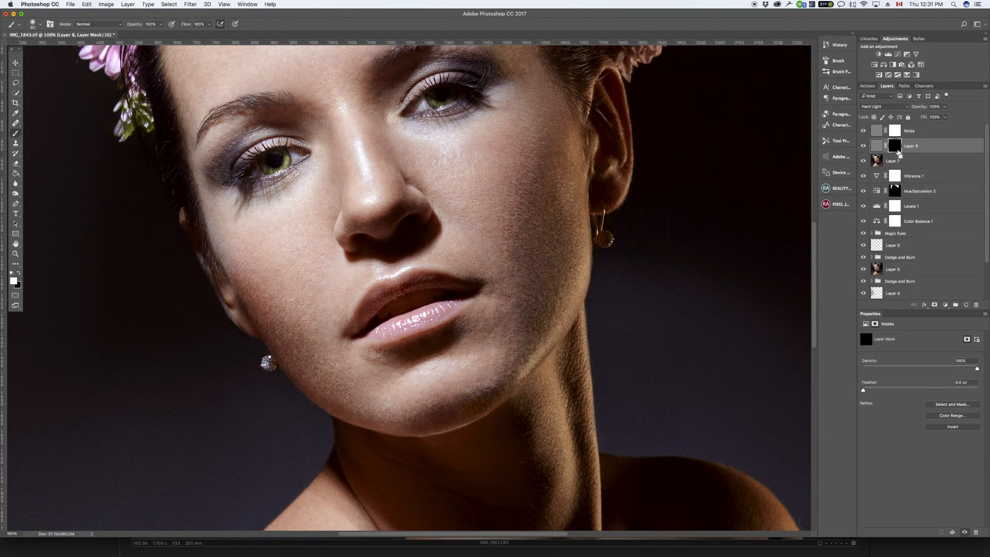
{"action": "key", "text": "super+i"}
{"action": "key", "text": "super+i"}
Paint white in the sharpening layer's mask over the eye nearer the visible ear, adjusting the brush size to fit.
{"action": "left_click_drag", "start_coordinate": [583, 249], "coordinate": [603, 370]}
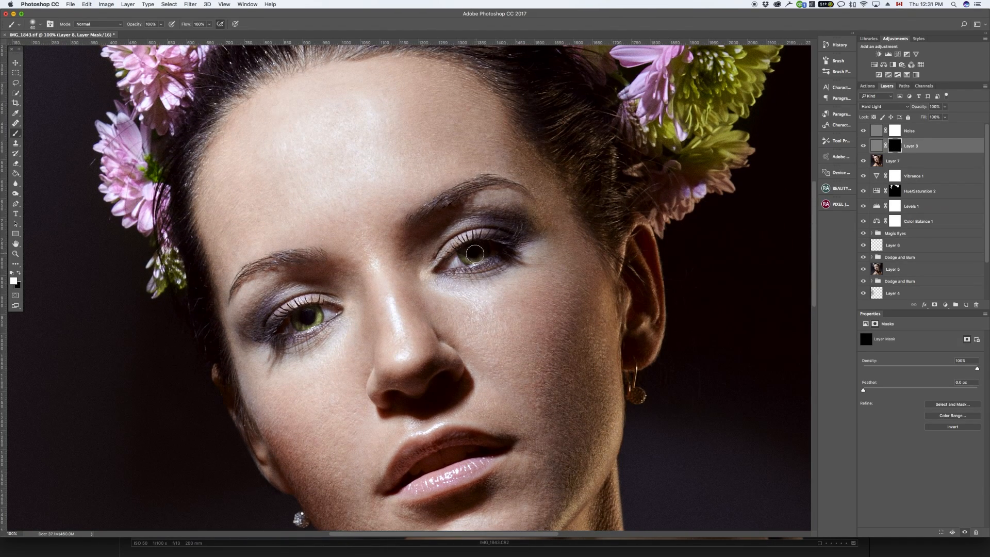
{"action": "key", "text": "x"}
{"action": "key", "text": "bracketright"}
{"action": "key", "text": "bracketright"}
{"action": "key", "text": "bracketright"}
{"action": "key", "text": "bracketright"}
{"action": "key", "text": "bracketleft"}
{"action": "key", "text": "bracketleft"}
{"action": "key", "text": "bracketleft"}
{"action": "left_click_drag", "start_coordinate": [492, 260], "coordinate": [499, 253]}
{"action": "key", "text": "bracketright"}
{"action": "key", "text": "bracketright"}
{"action": "key", "text": "bracketright"}
{"action": "key", "text": "bracketleft"}
{"action": "key", "text": "bracketleft"}
{"action": "key", "text": "bracketleft"}
{"action": "key", "text": "x"}
{"action": "mouse_move", "coordinate": [525, 250]}
{"action": "left_mouse_down"}
{"action": "mouse_move", "coordinate": [471, 254]}
{"action": "mouse_move", "coordinate": [489, 260]}
{"action": "mouse_move", "coordinate": [460, 266]}
{"action": "mouse_move", "coordinate": [499, 253]}
{"action": "mouse_move", "coordinate": [478, 277]}
{"action": "left_mouse_up"}
Paint the other eye and its iris white in the sharpening mask with a smaller brush.
{"action": "key", "text": "bracketleft"}
{"action": "key", "text": "bracketleft"}
{"action": "key", "text": "bracketleft"}
{"action": "left_click_drag", "start_coordinate": [305, 257], "coordinate": [293, 272]}
{"action": "left_click_drag", "start_coordinate": [309, 318], "coordinate": [305, 322]}
{"action": "mouse_move", "coordinate": [564, 254]}
{"action": "left_mouse_down"}
{"action": "mouse_move", "coordinate": [626, 342]}
{"action": "mouse_move", "coordinate": [620, 400]}
{"action": "mouse_move", "coordinate": [634, 278]}
{"action": "mouse_move", "coordinate": [698, 164]}
{"action": "mouse_move", "coordinate": [587, 155]}
{"action": "mouse_move", "coordinate": [584, 164]}
{"action": "left_mouse_up"}
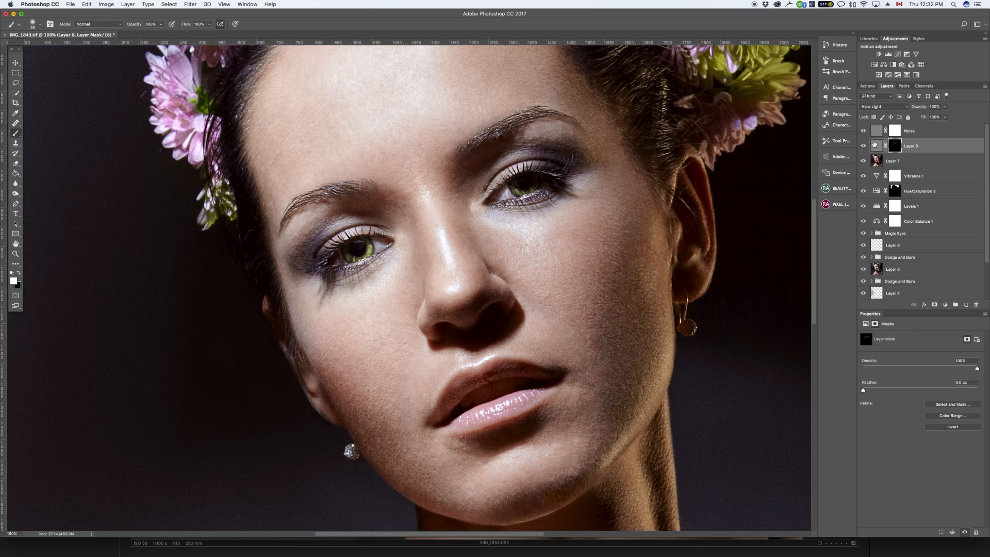
Run the Burn action to add a darkening Curves layer above the sharpening layer, and select its black mask.
{"action": "left_click", "coordinate": [867, 86]}
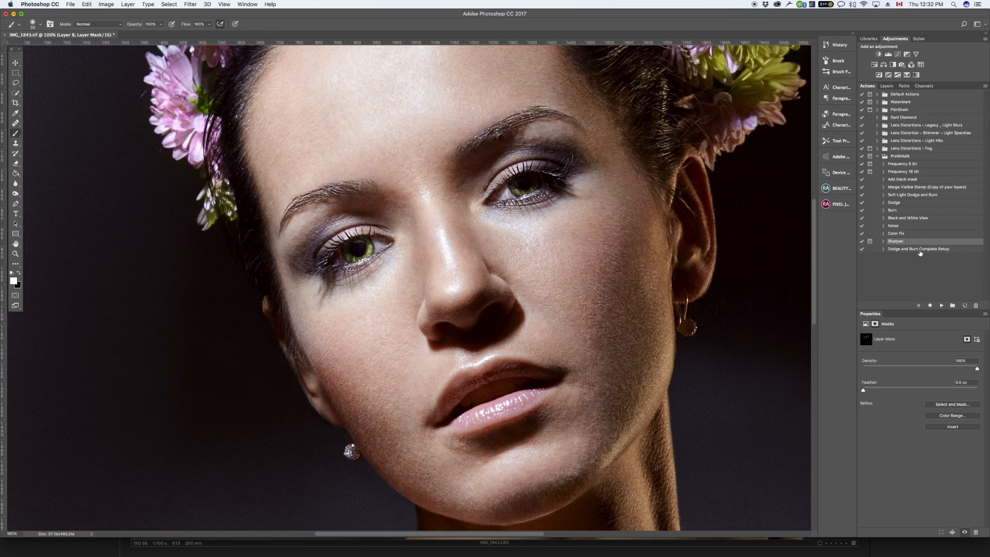
{"action": "left_click", "coordinate": [901, 211]}
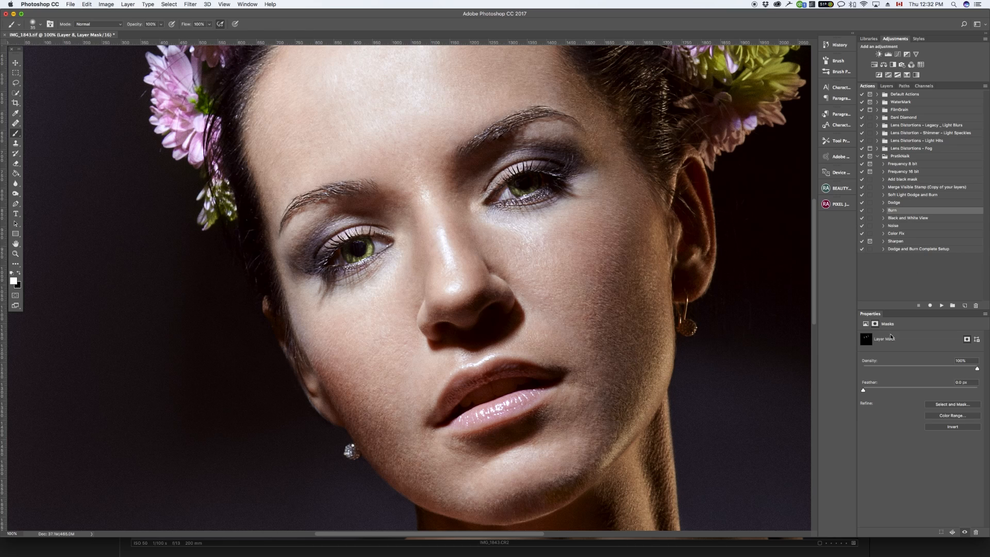
{"action": "left_click", "coordinate": [939, 305]}
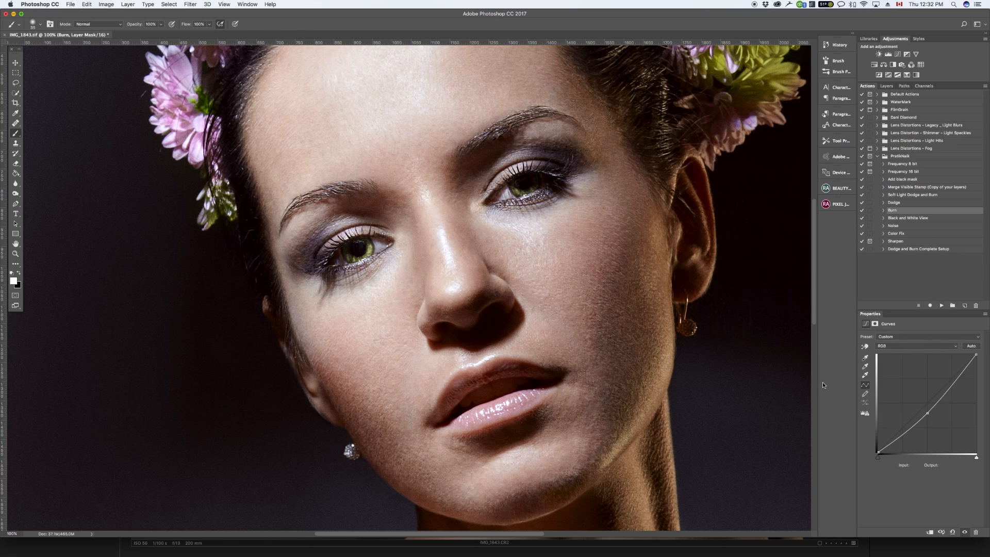
{"action": "left_click", "coordinate": [883, 87]}
{"action": "left_click", "coordinate": [894, 146]}
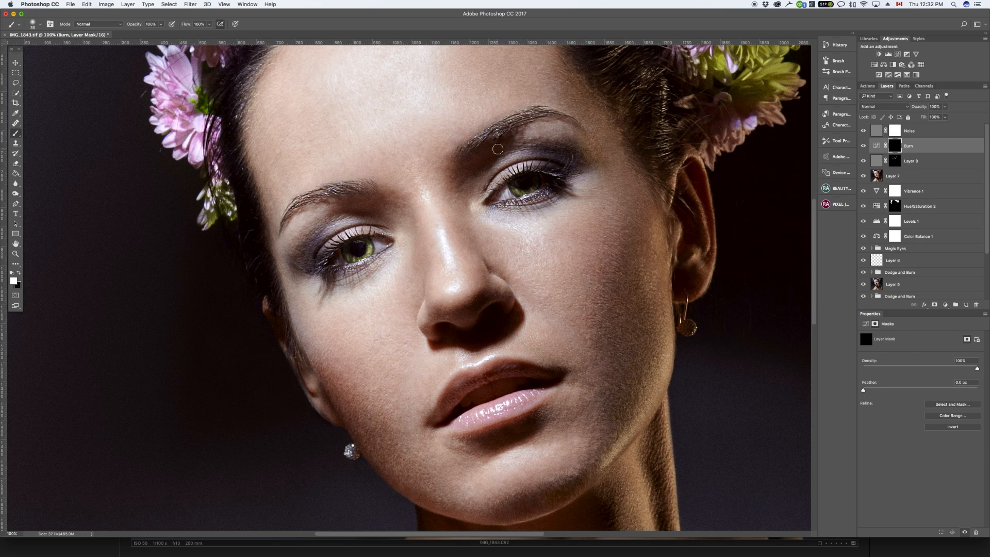
Paint white over the eyebrows in the Burn mask to darken them, varying the brush size.
{"action": "left_click_drag", "start_coordinate": [474, 144], "coordinate": [542, 115]}
{"action": "key", "text": "bracketleft"}
{"action": "key", "text": "bracketleft"}
{"action": "key", "text": "bracketleft"}
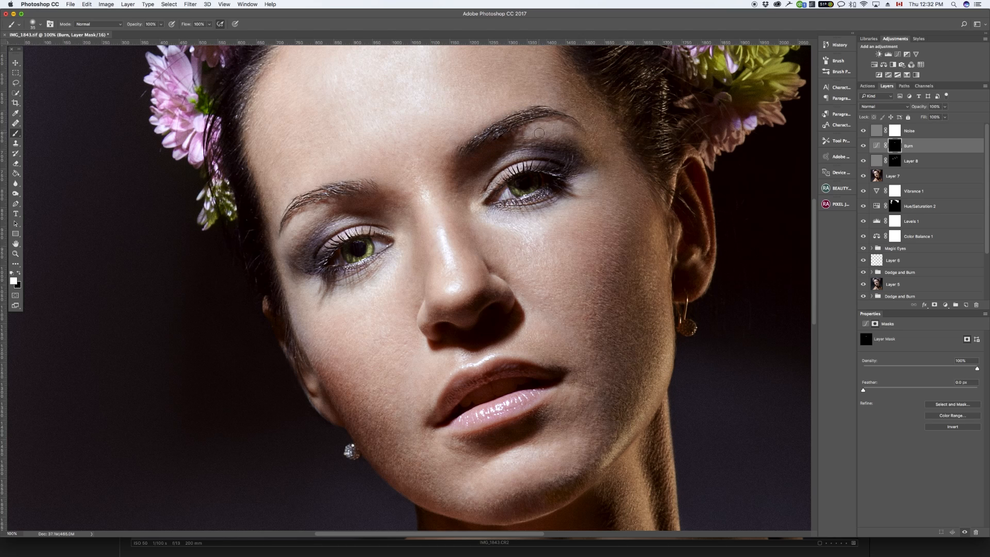
{"action": "key", "text": "bracketright"}
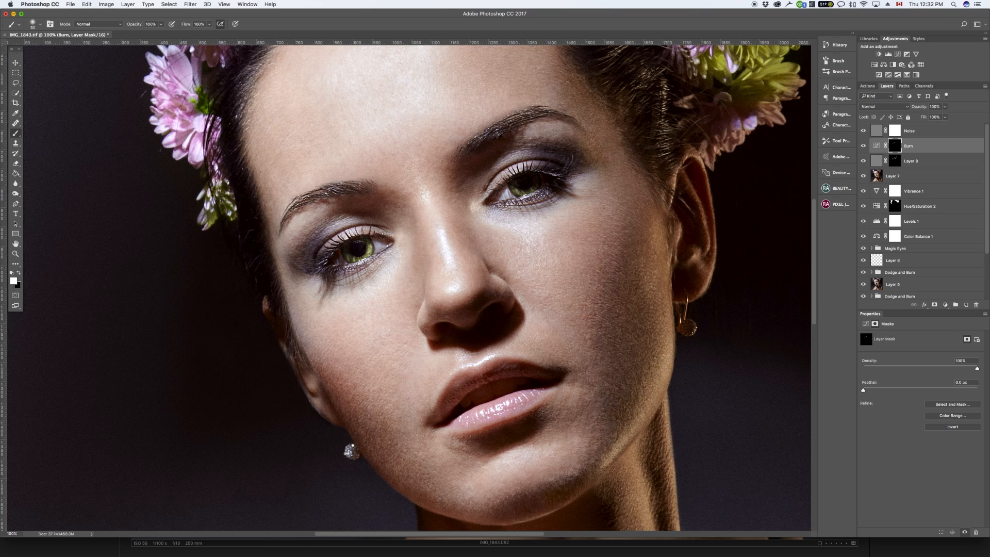
Paint white along the eyebrow farther from the visible ear in the Burn mask to finish darkening it.
{"action": "left_click_drag", "start_coordinate": [284, 224], "coordinate": [281, 232]}
{"action": "left_click_drag", "start_coordinate": [297, 205], "coordinate": [372, 187]}
{"action": "key", "text": "bracketleft"}
{"action": "key", "text": "bracketleft"}
{"action": "key", "text": "bracketleft"}
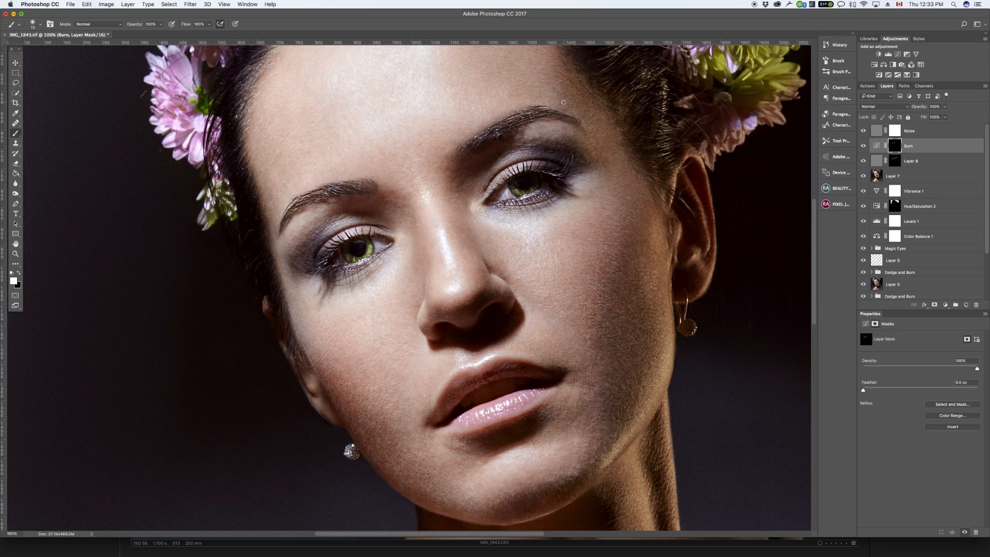
{"action": "key", "text": "super+minus"}
{"action": "key", "text": "super+minus"}
{"action": "key", "text": "super+minus"}
{"action": "key", "text": "super+plus"}
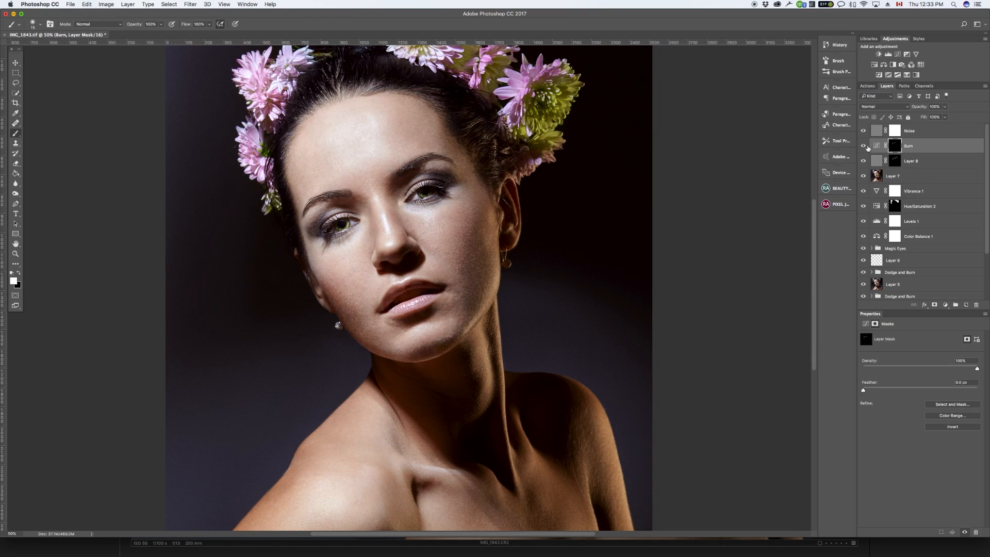
Select Layer 8's mask and ready a resized brush with black as the foreground colour.
{"action": "left_click", "coordinate": [896, 163]}
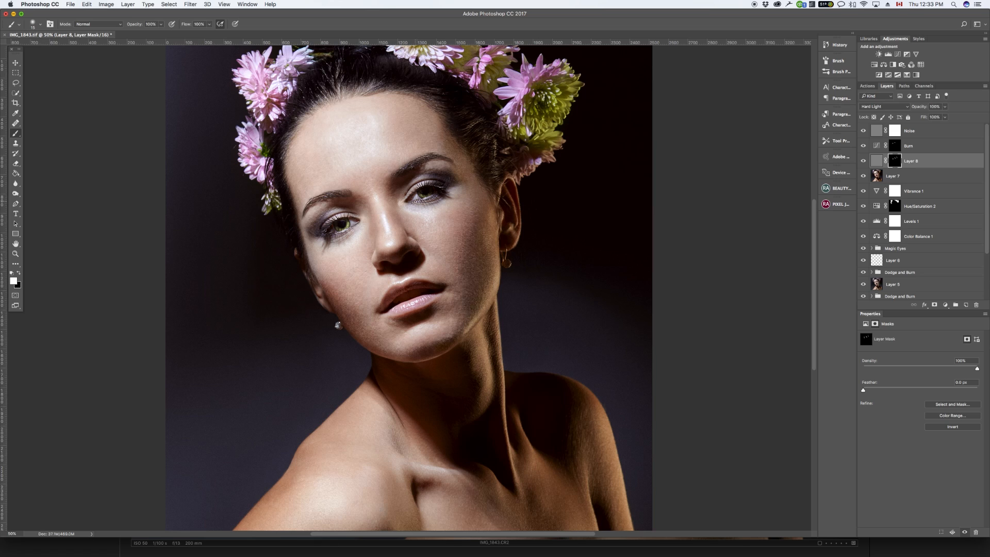
{"action": "key", "text": "x"}
{"action": "key", "text": "bracketright"}
{"action": "key", "text": "bracketright"}
{"action": "key", "text": "bracketright"}
{"action": "key", "text": "bracketleft"}
{"action": "key", "text": "bracketleft"}
Save the retouched portrait document with all its layers.
{"action": "key", "text": "super+minus"}
{"action": "key", "text": "super+equal"}
{"action": "key", "text": "super+equal"}
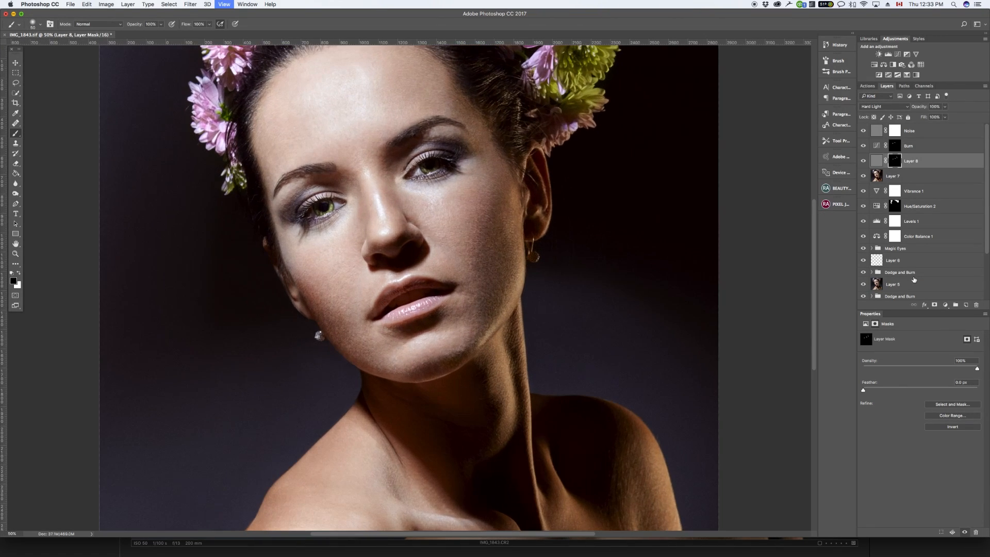
{"action": "key", "text": "super+minus"}
{"action": "key", "text": "super+y"}
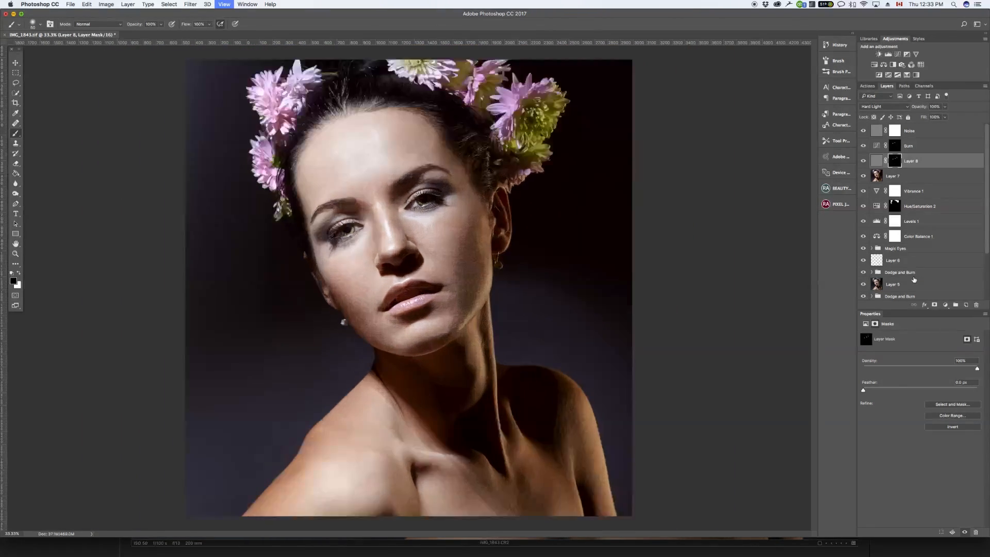
{"action": "key", "text": "super+s"}
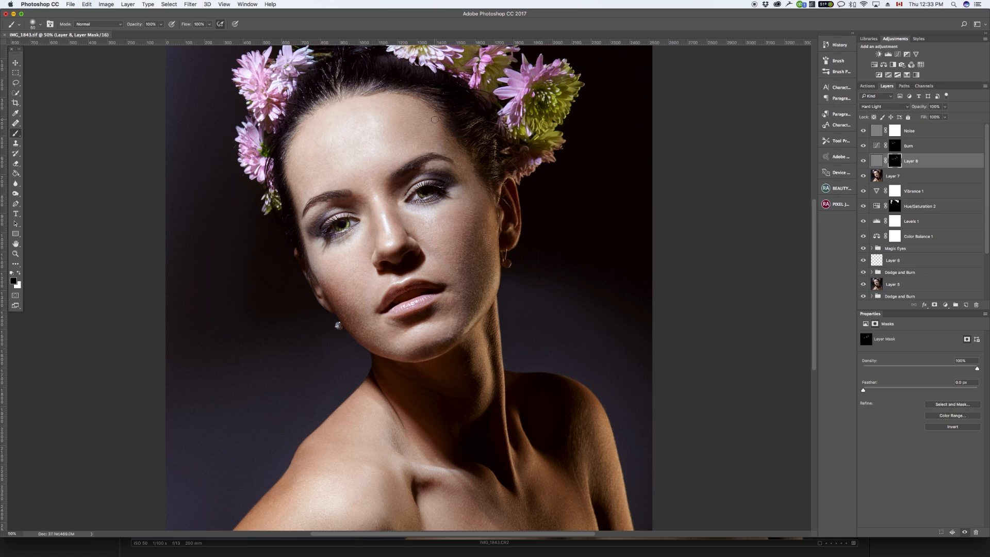
Open Save for Web (Legacy) for the retouched portrait and review the whole picture in the export preview.
{"action": "left_click", "coordinate": [73, 5]}
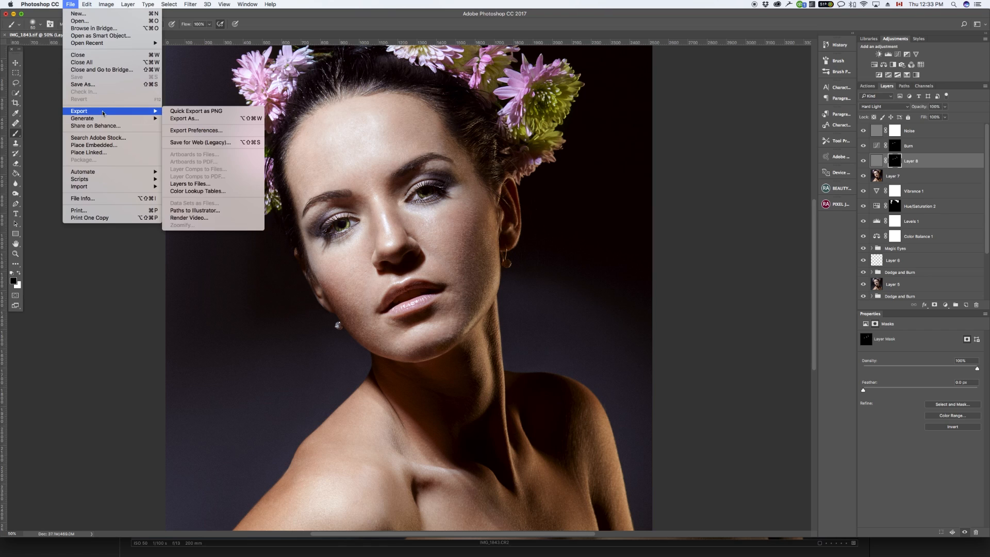
{"action": "mouse_move", "coordinate": [136, 113]}
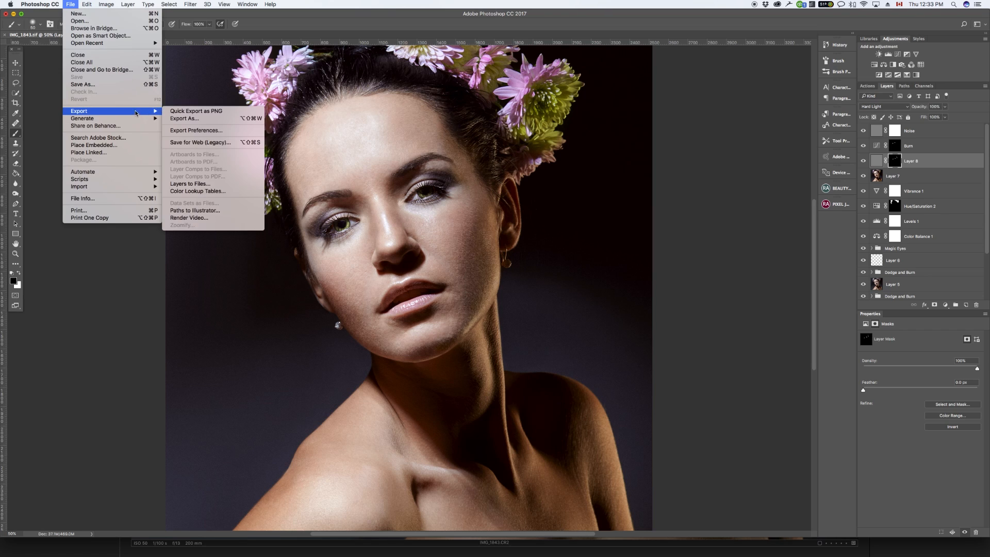
{"action": "left_click", "coordinate": [196, 142]}
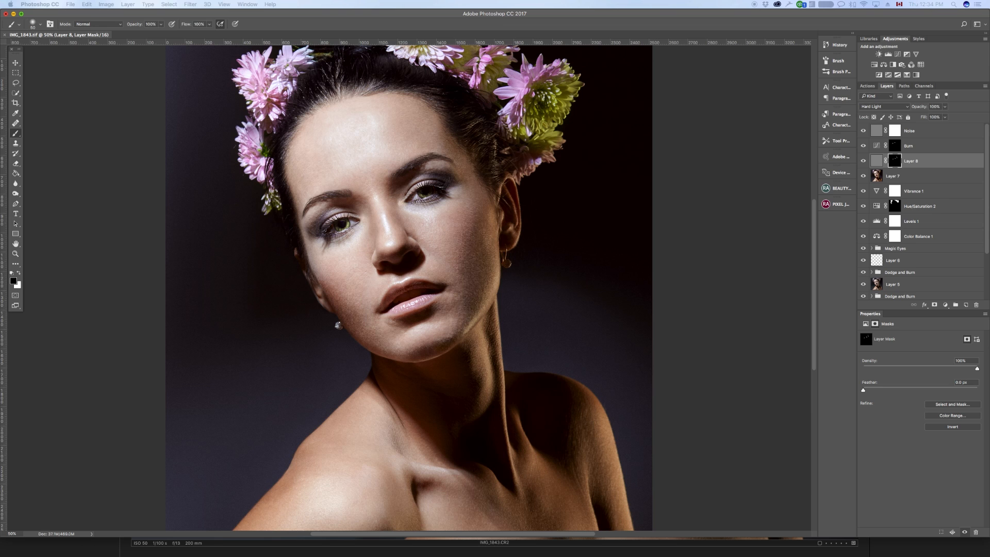
{"action": "key", "text": "super+alt+shift+s"}
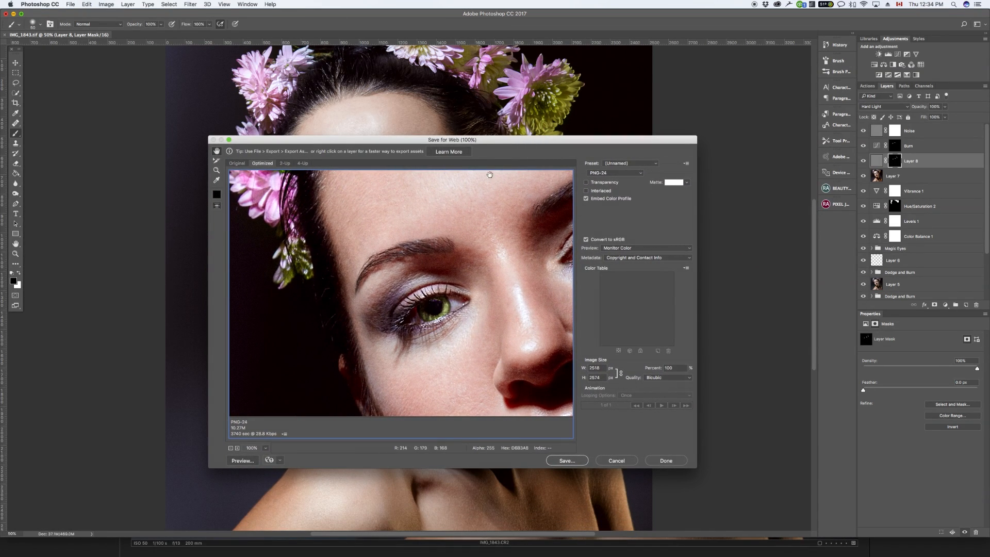
{"action": "scroll", "coordinate": [417, 287], "scroll_direction": "up", "scroll_amount": 5}
{"action": "scroll", "coordinate": [371, 299], "scroll_direction": "down", "scroll_amount": 15}
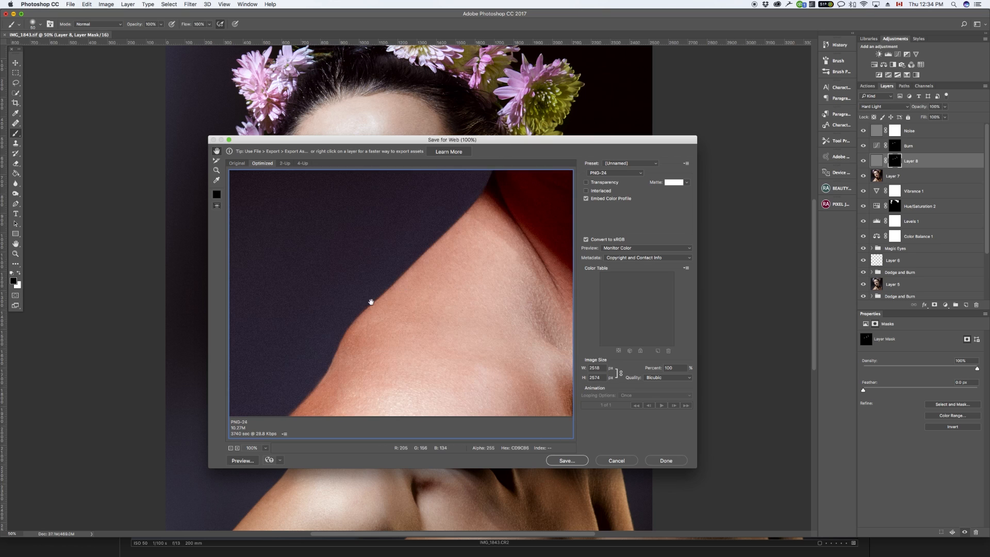
{"action": "left_click", "coordinate": [231, 448]}
{"action": "left_click", "coordinate": [231, 448]}
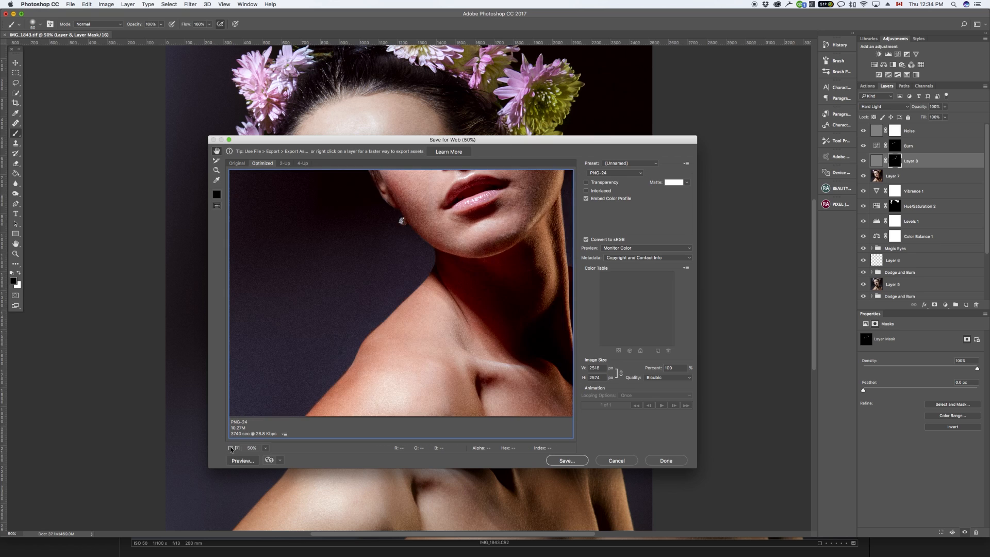
{"action": "left_click", "coordinate": [231, 448]}
{"action": "left_click", "coordinate": [231, 448]}
{"action": "left_click_drag", "start_coordinate": [442, 140], "coordinate": [400, 145]}
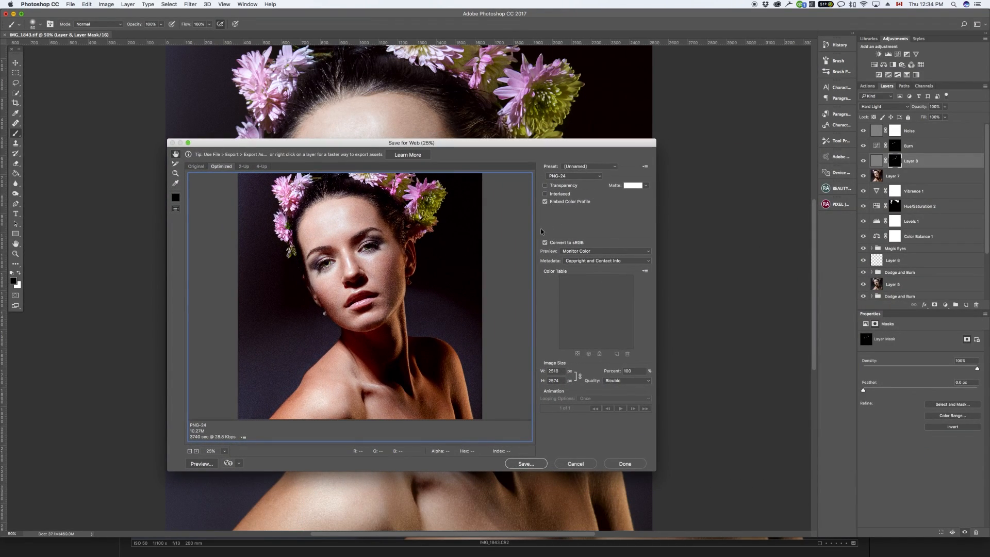
Exclude the colour profile from the export and set the exported image height to 960 px.
{"action": "left_click", "coordinate": [545, 200]}
{"action": "double_click", "coordinate": [559, 380]}
{"action": "type", "text": "960"}
{"action": "left_click_drag", "start_coordinate": [612, 144], "coordinate": [631, 139]}
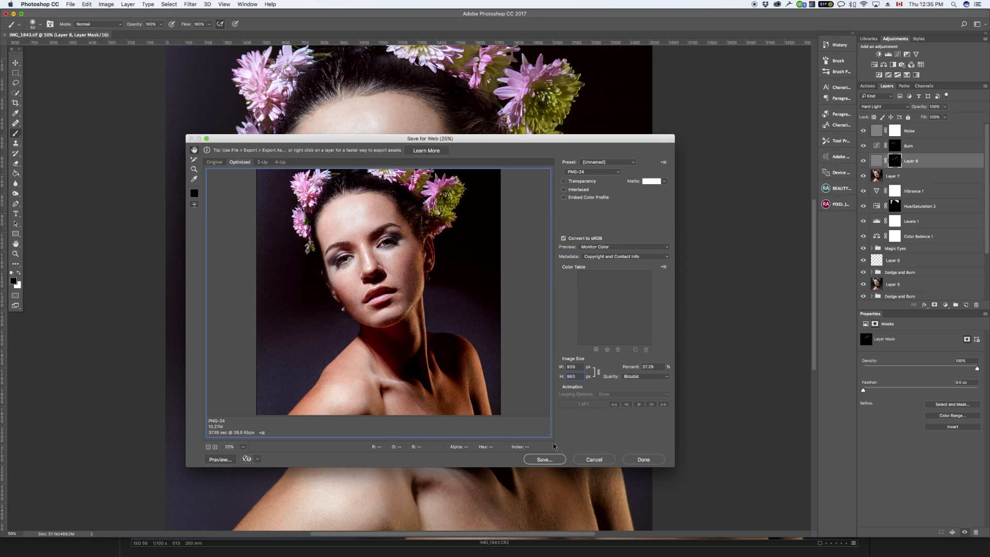
Save the optimized retouched image to the Desktop as IMG_1843_1.png.
{"action": "left_click", "coordinate": [543, 459]}
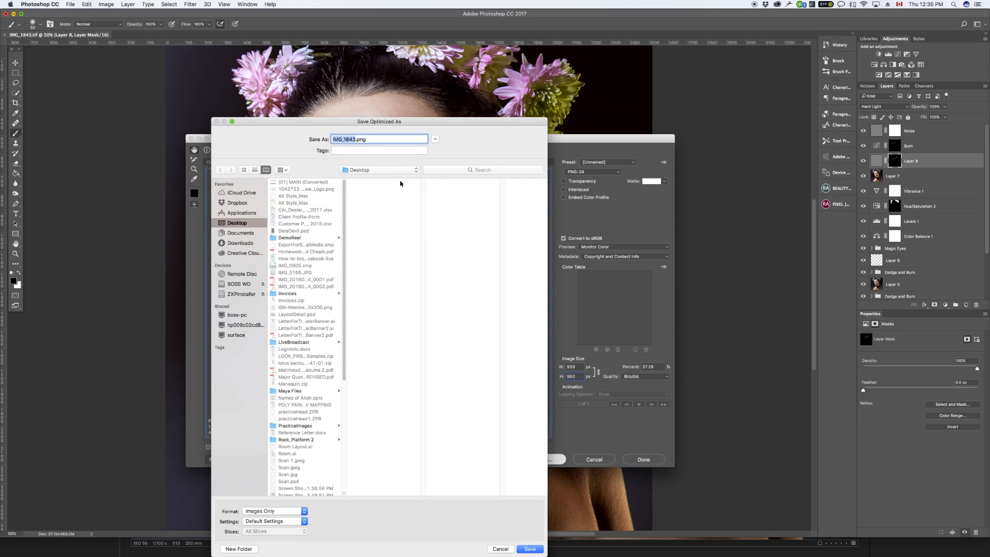
{"action": "key", "text": "Right"}
{"action": "type", "text": "_"}
{"action": "left_click", "coordinate": [528, 545]}
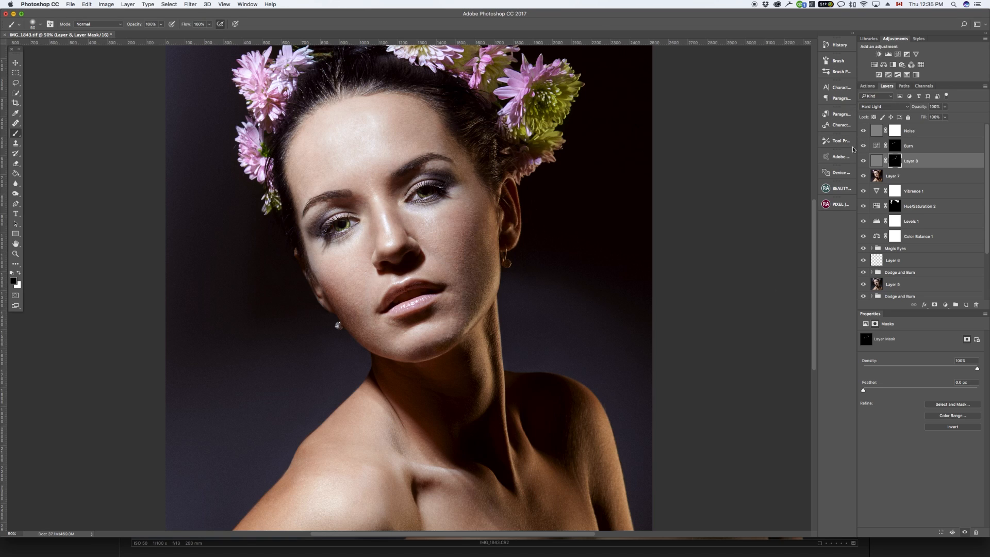
Show only the bottom layer with the original photo and open Save for Web (Legacy) for it.
{"action": "scroll", "coordinate": [902, 214], "scroll_direction": "down", "scroll_amount": 3}
{"action": "left_click", "coordinate": [863, 292], "text": "alt"}
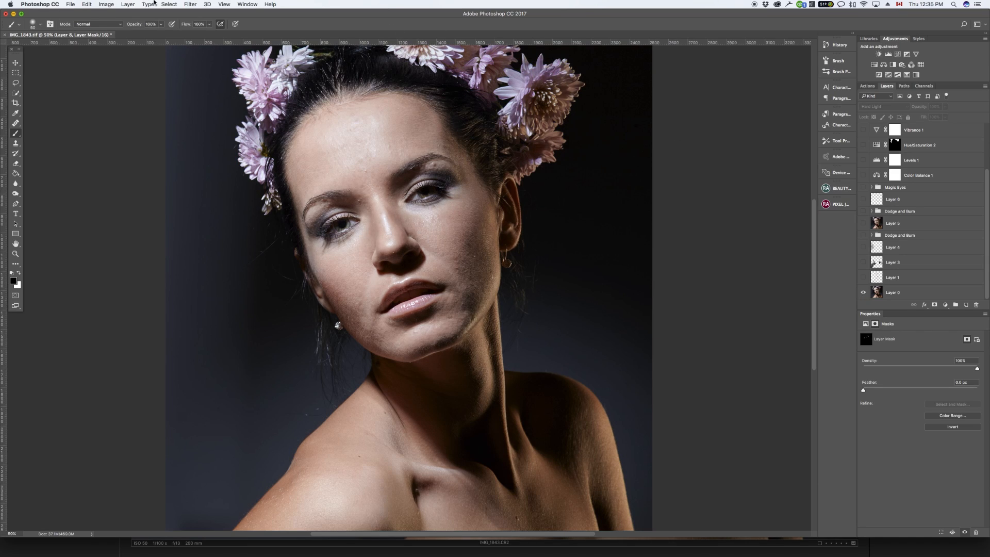
{"action": "left_click", "coordinate": [70, 5]}
{"action": "mouse_move", "coordinate": [81, 112]}
{"action": "left_click", "coordinate": [229, 143]}
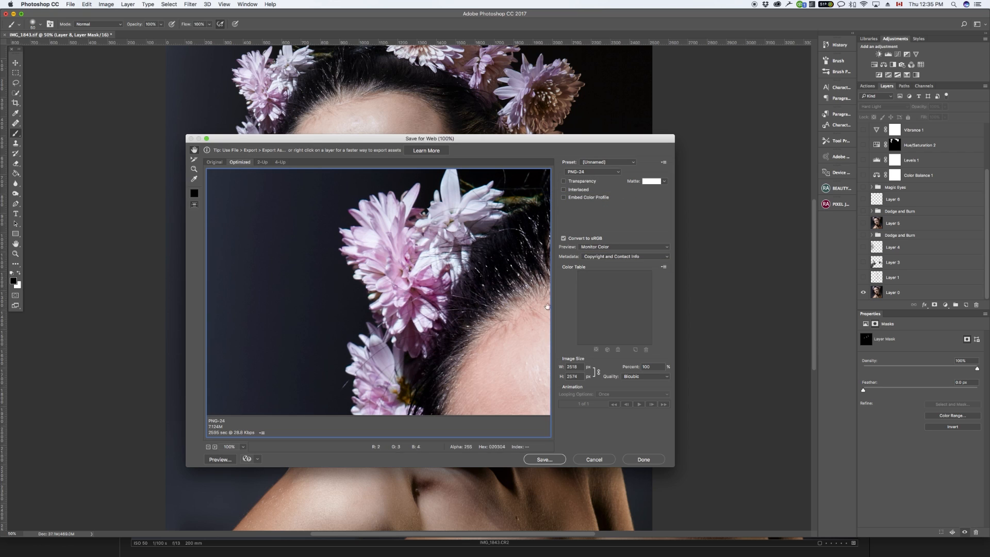
Save the unretouched version to the Desktop as IMG_1843.png.
{"action": "left_click", "coordinate": [549, 458]}
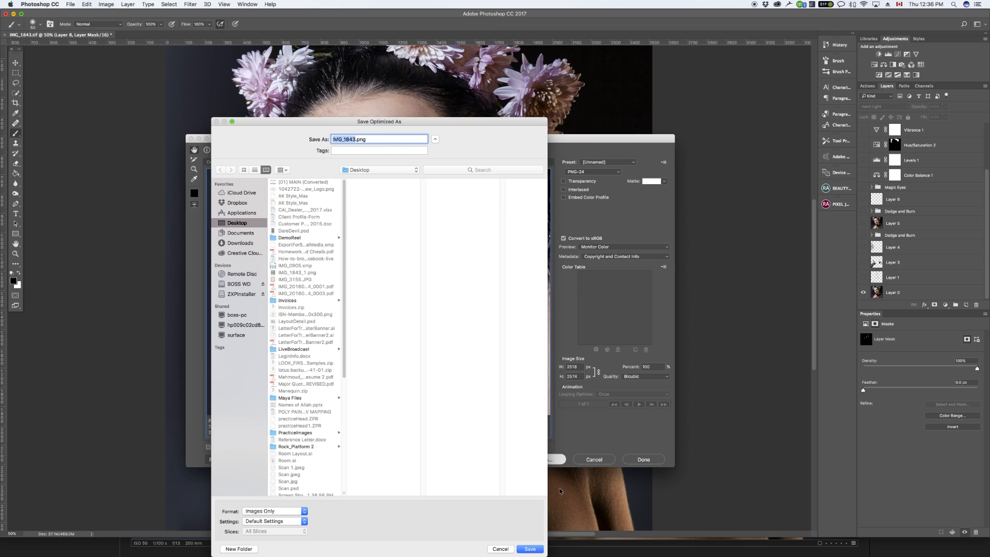
{"action": "left_click", "coordinate": [524, 550]}
{"action": "left_click_drag", "start_coordinate": [445, 121], "coordinate": [476, 109]}
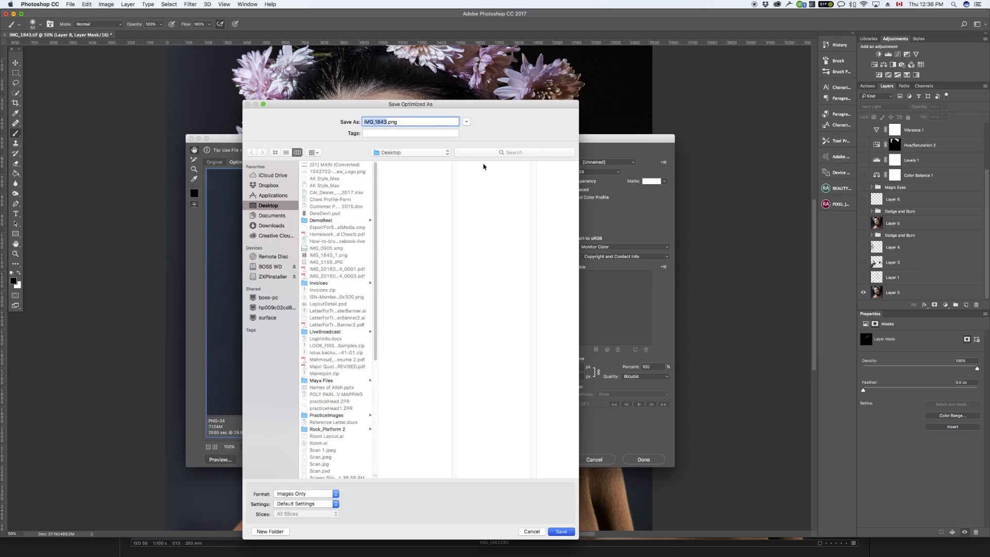
{"action": "key", "text": "Return"}
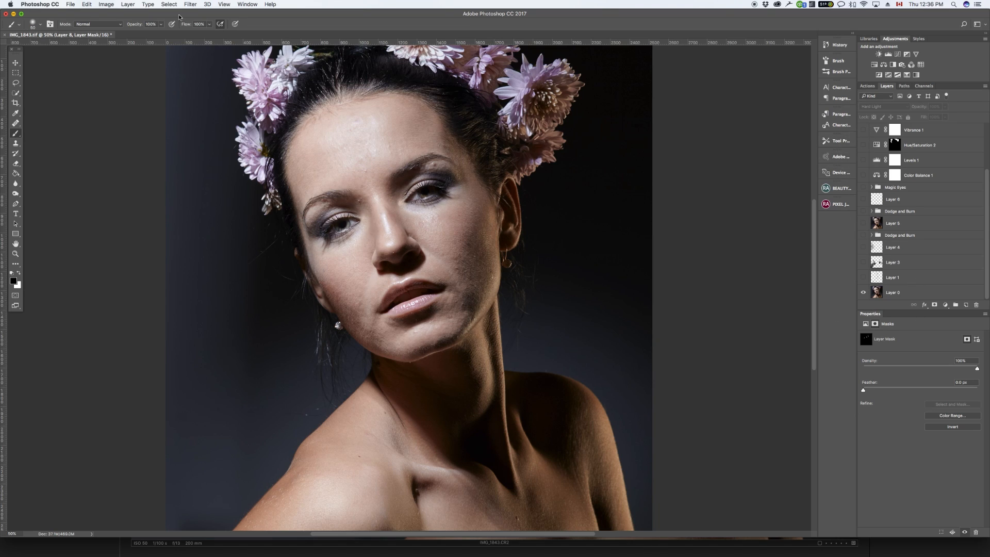
Compare the portrait before and after retouching by repeatedly isolating the bottom layer and showing all layers again.
{"action": "left_click", "coordinate": [863, 292]}
{"action": "left_click", "coordinate": [863, 292]}
{"action": "mouse_move", "coordinate": [859, 242]}
{"action": "left_mouse_down"}
{"action": "mouse_move", "coordinate": [859, 125]}
{"action": "mouse_move", "coordinate": [871, 130]}
{"action": "mouse_move", "coordinate": [865, 309]}
{"action": "mouse_move", "coordinate": [872, 268]}
{"action": "mouse_move", "coordinate": [864, 263]}
{"action": "mouse_move", "coordinate": [862, 295]}
{"action": "left_mouse_up"}
{"action": "scroll", "coordinate": [870, 140], "scroll_direction": "up", "scroll_amount": 5}
{"action": "left_click", "coordinate": [863, 293], "text": "alt"}
{"action": "left_click", "coordinate": [863, 294], "text": "alt"}
{"action": "left_click", "coordinate": [862, 294], "text": "alt"}
{"action": "left_click", "coordinate": [863, 294], "text": "alt"}
{"action": "left_click", "coordinate": [862, 294], "text": "alt"}
{"action": "left_click", "coordinate": [862, 294], "text": "alt"}
{"action": "left_click", "coordinate": [863, 293], "text": "alt"}
{"action": "left_click", "coordinate": [863, 294], "text": "alt"}
{"action": "left_click", "coordinate": [863, 294], "text": "alt"}
{"action": "left_click", "coordinate": [863, 294], "text": "alt"}
Show all the retouching layers again and save the document.
{"action": "left_click", "coordinate": [863, 294], "text": "alt"}
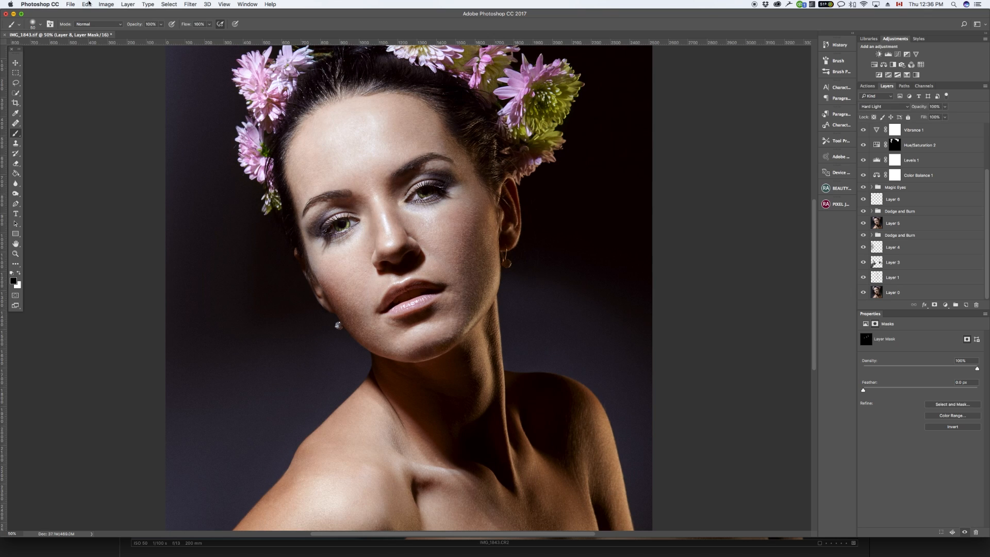
{"action": "key", "text": "super+s"}
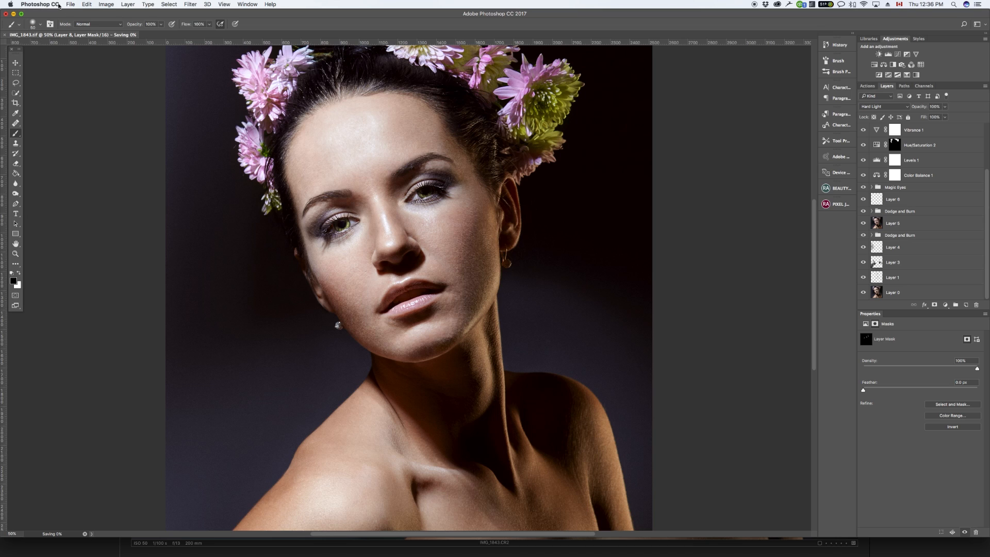